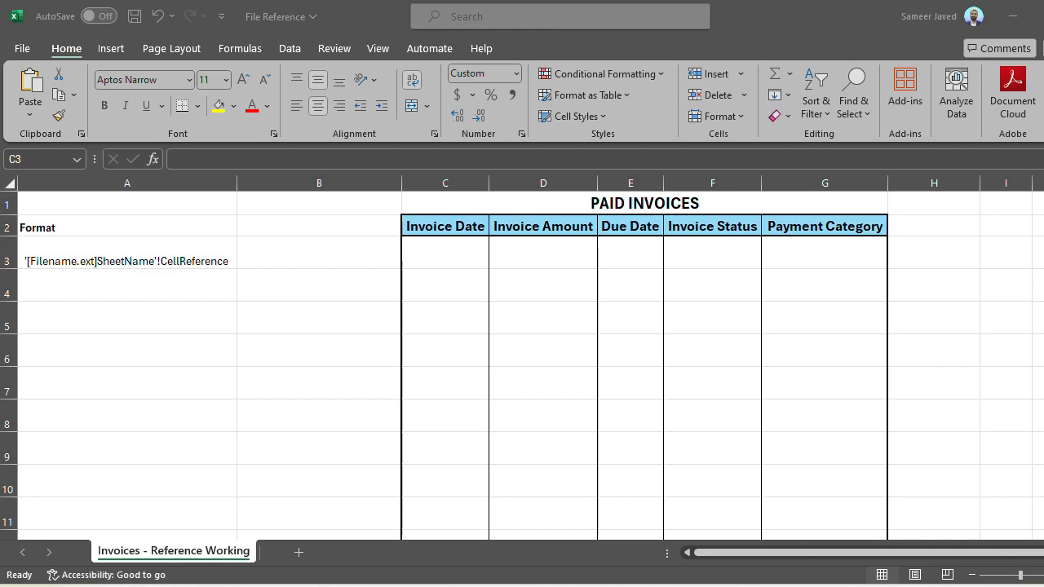
# Compare the Total Invoices sheet in the Invoices workbook with the empty PAID INVOICES table in the File Reference workbook.
pyautogui.moveTo(787, 571)
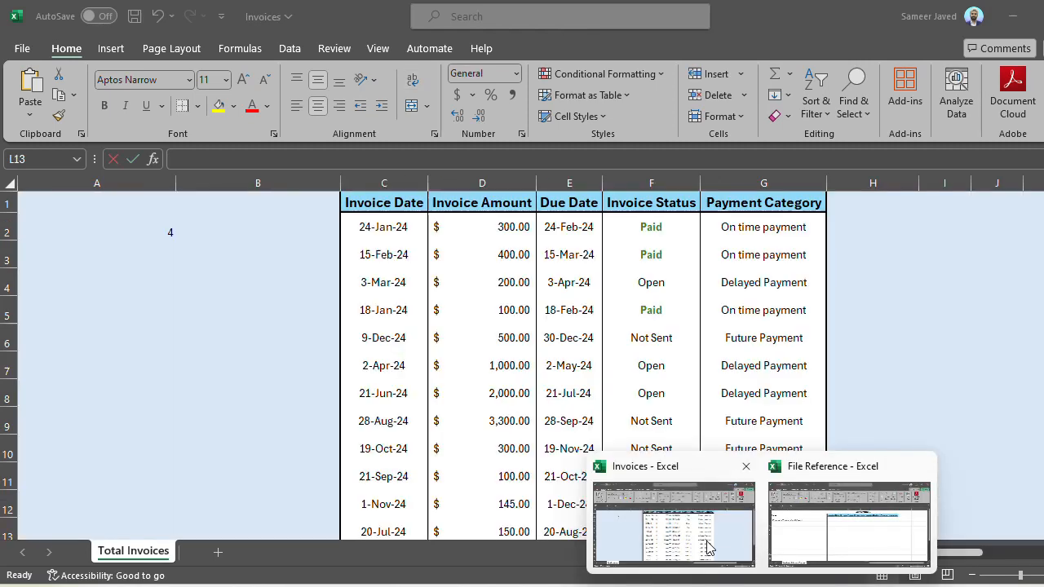
pyautogui.click(708, 549)
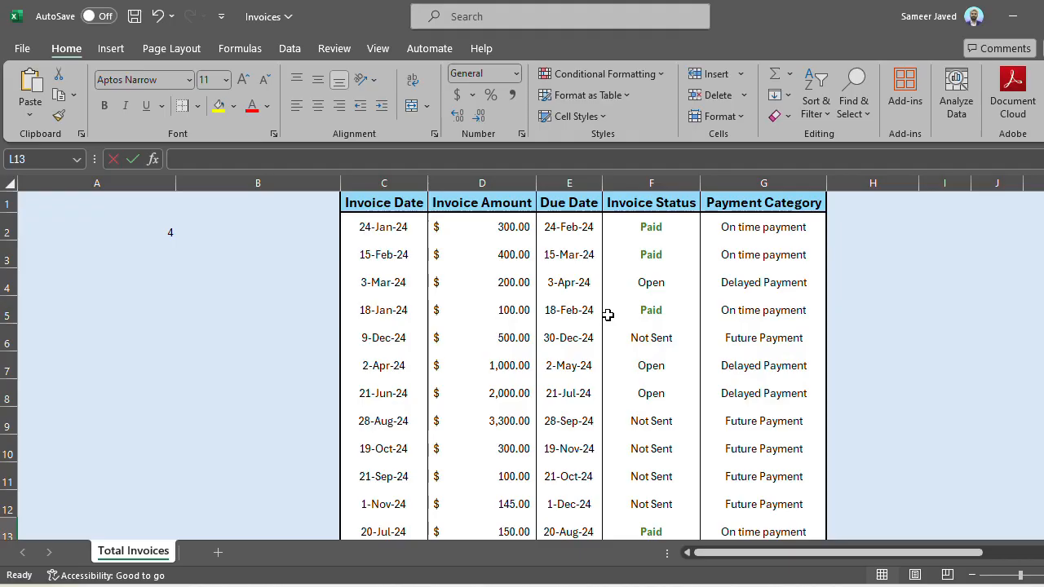
pyautogui.moveTo(762, 580)
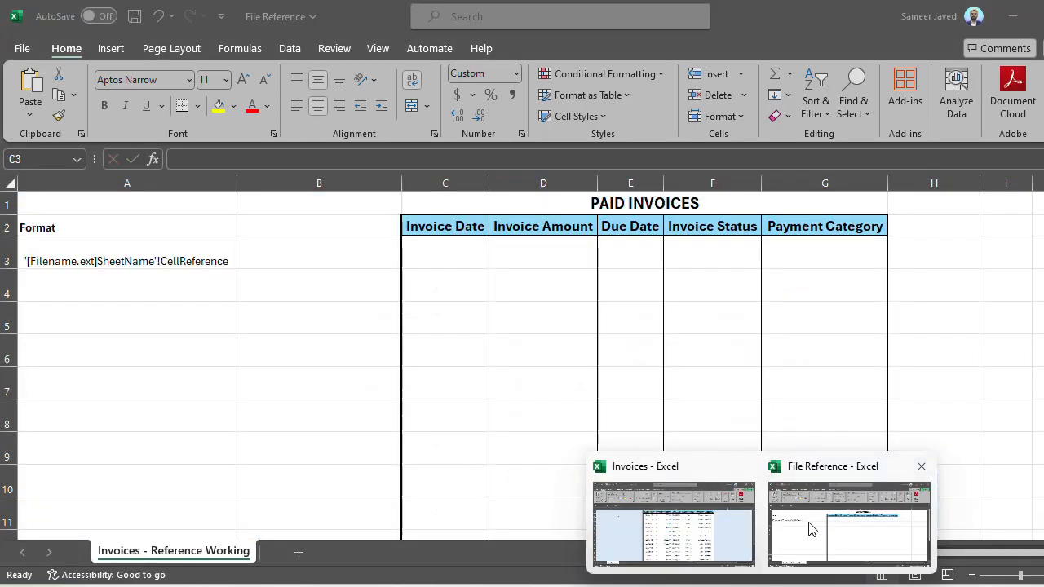
pyautogui.click(810, 531)
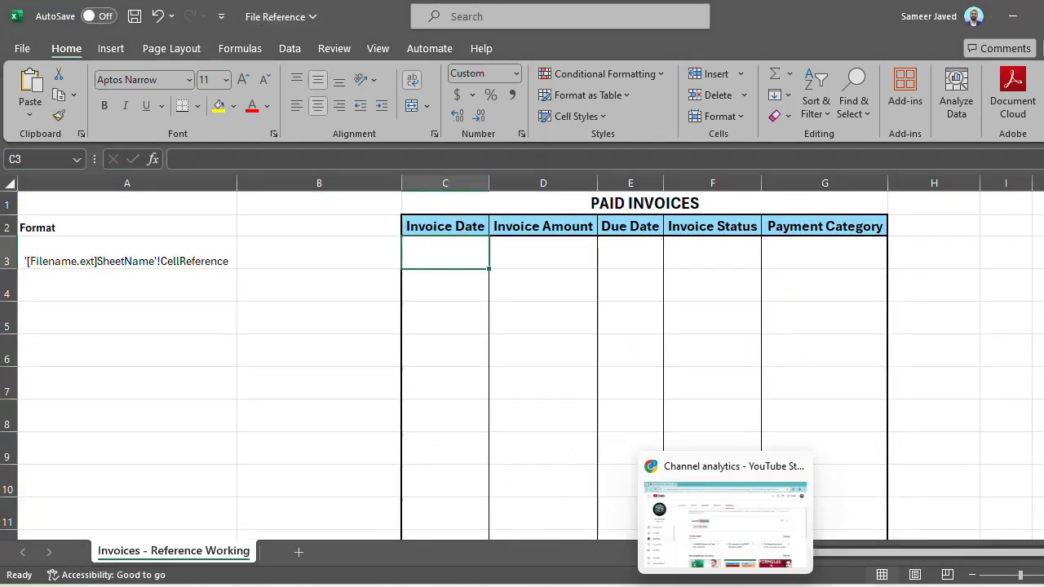
pyautogui.moveTo(763, 581)
pyautogui.click(746, 530)
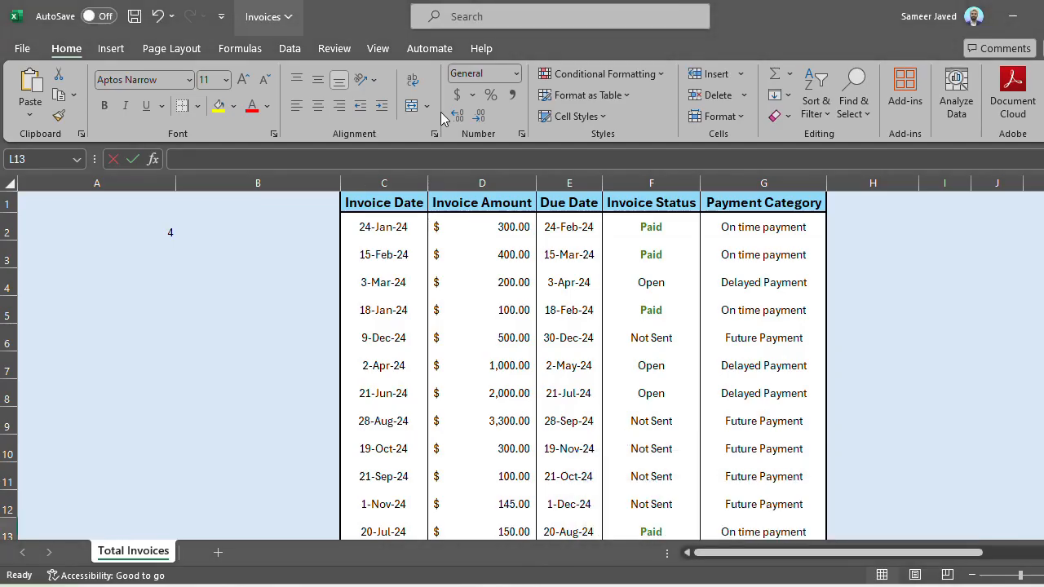
pyautogui.moveTo(763, 582)
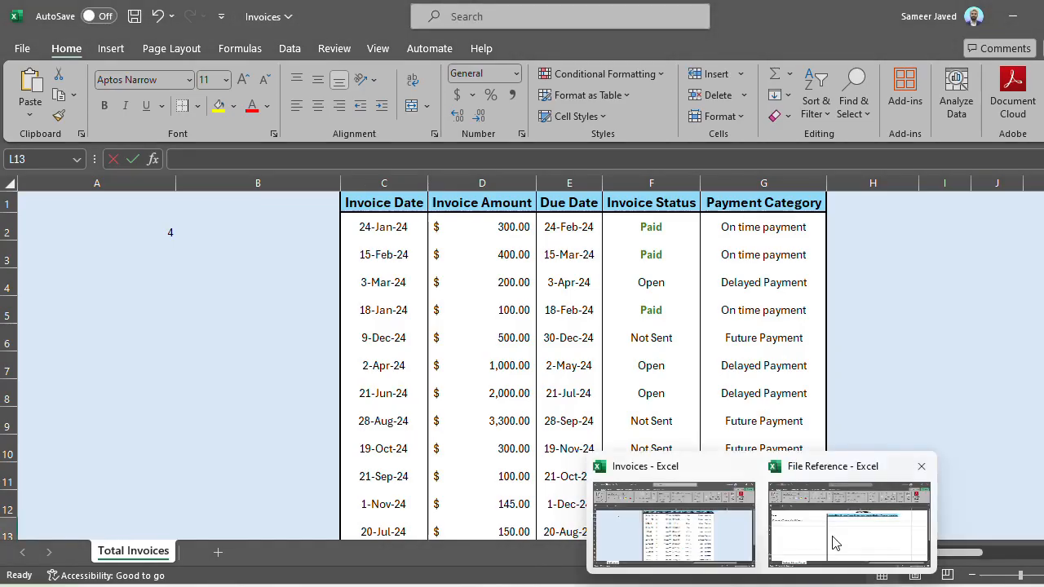
pyautogui.click(867, 516)
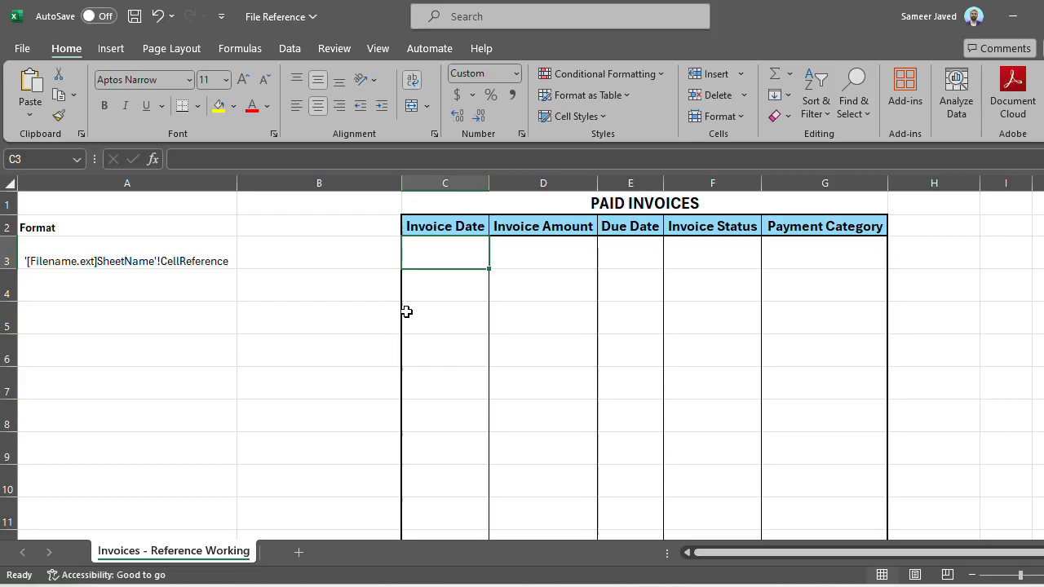
# Enter the external reference ='[Invoices.xlsx]Total Invoices'!C2 in Invoice Date cell C3 of the PAID INVOICES table.
pyautogui.write('=')
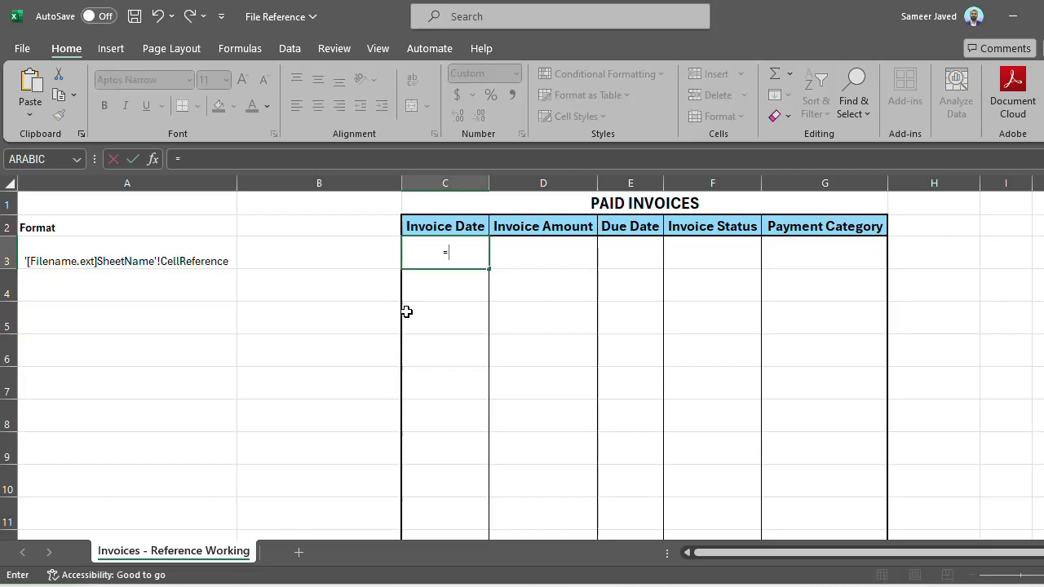
pyautogui.write("'")
pyautogui.write('[')
pyautogui.write('Invoic')
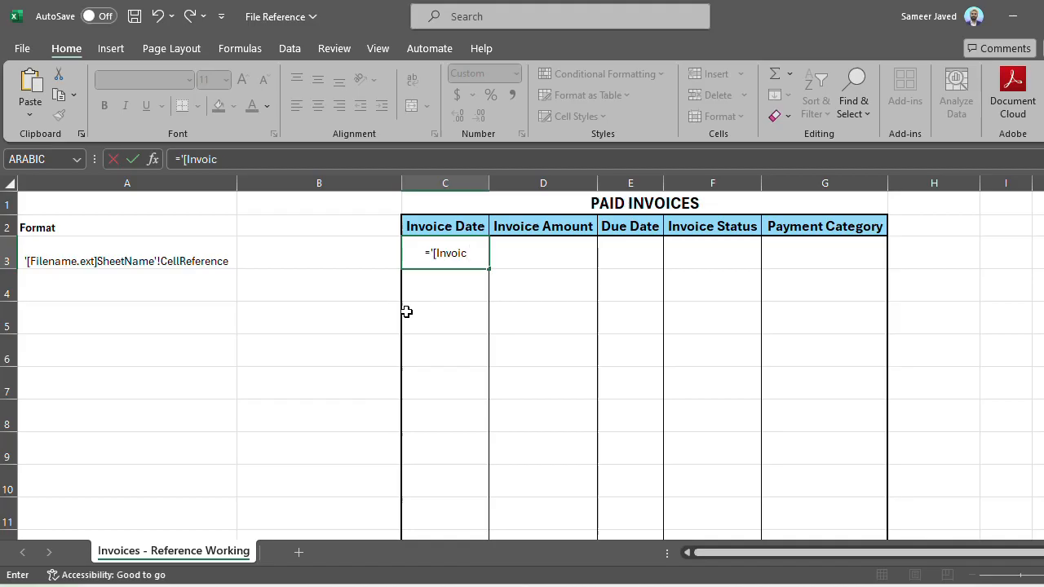
pyautogui.write('es.xlsx')
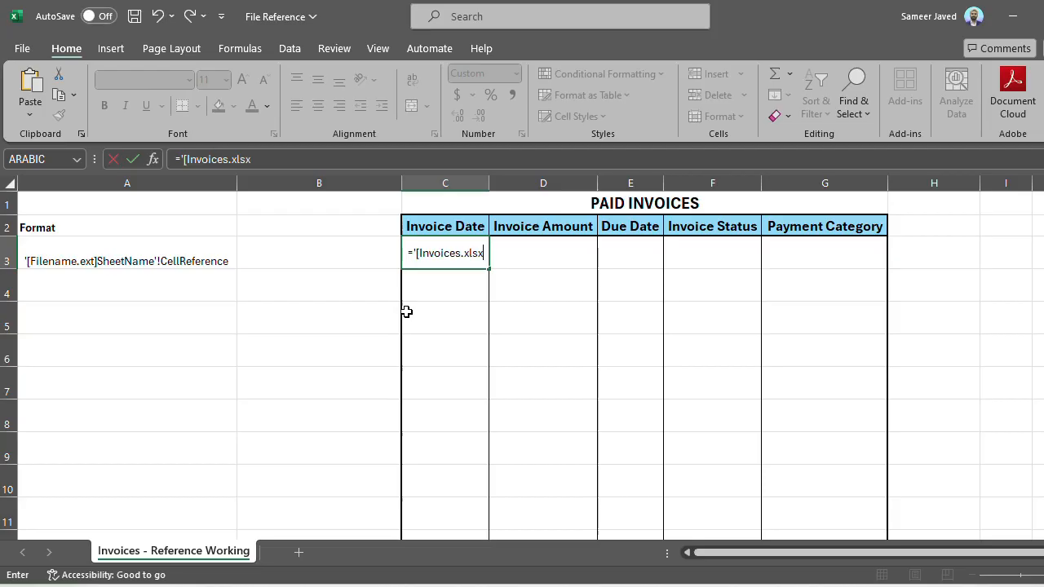
pyautogui.write(']Tot')
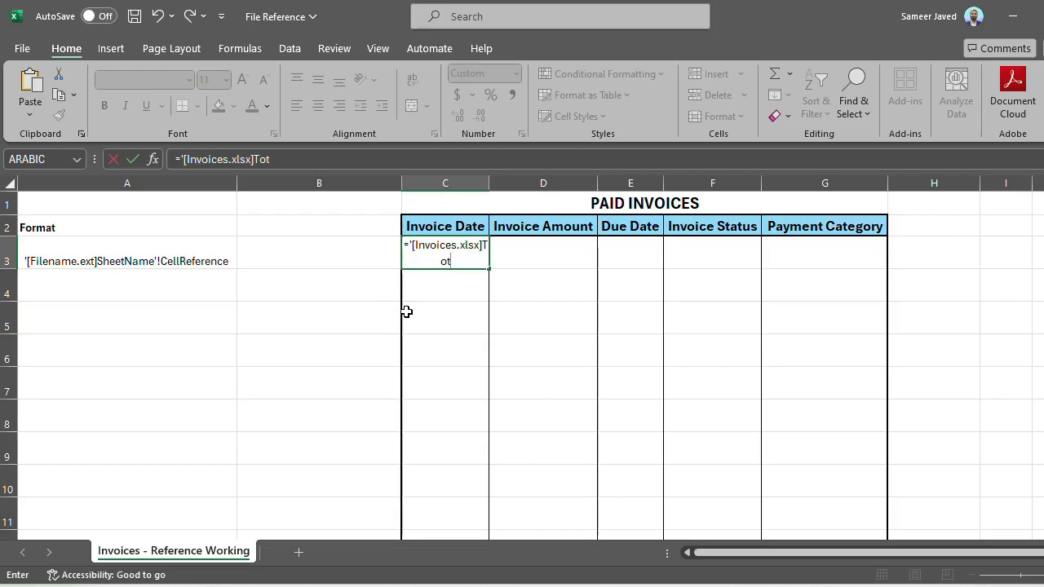
pyautogui.write('al In')
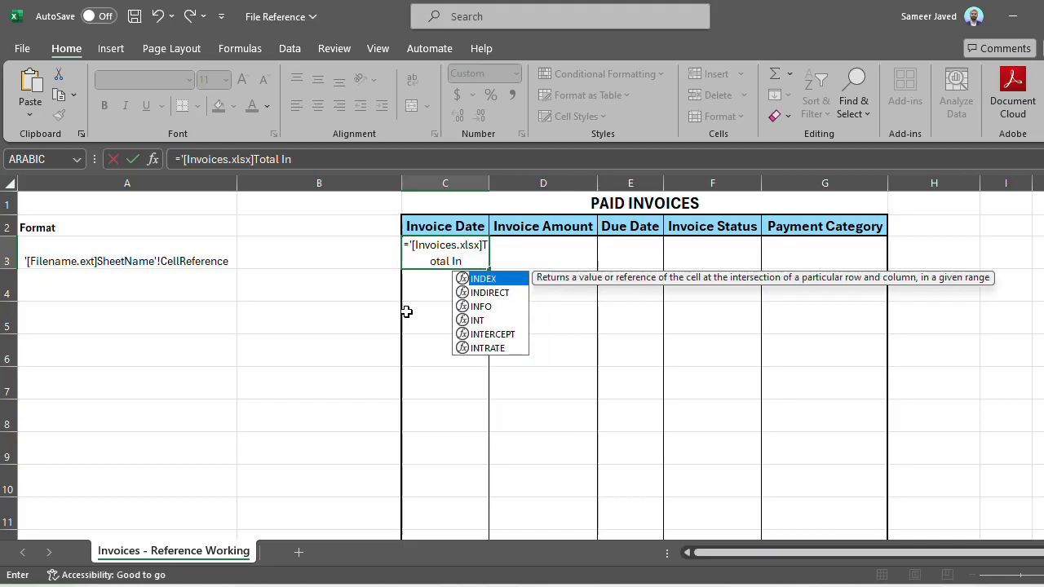
pyautogui.write('voices')
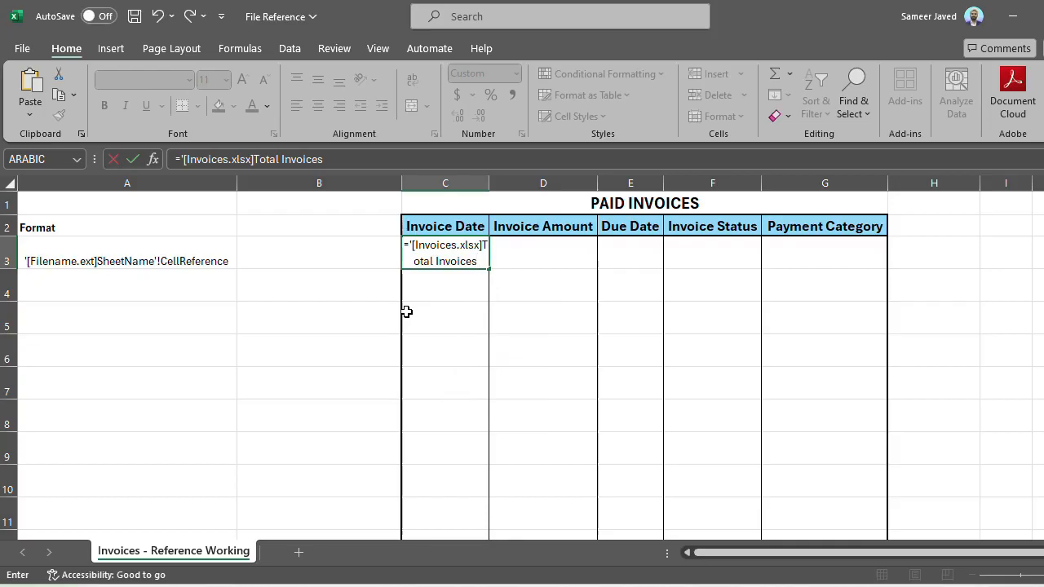
pyautogui.write("'!C2")
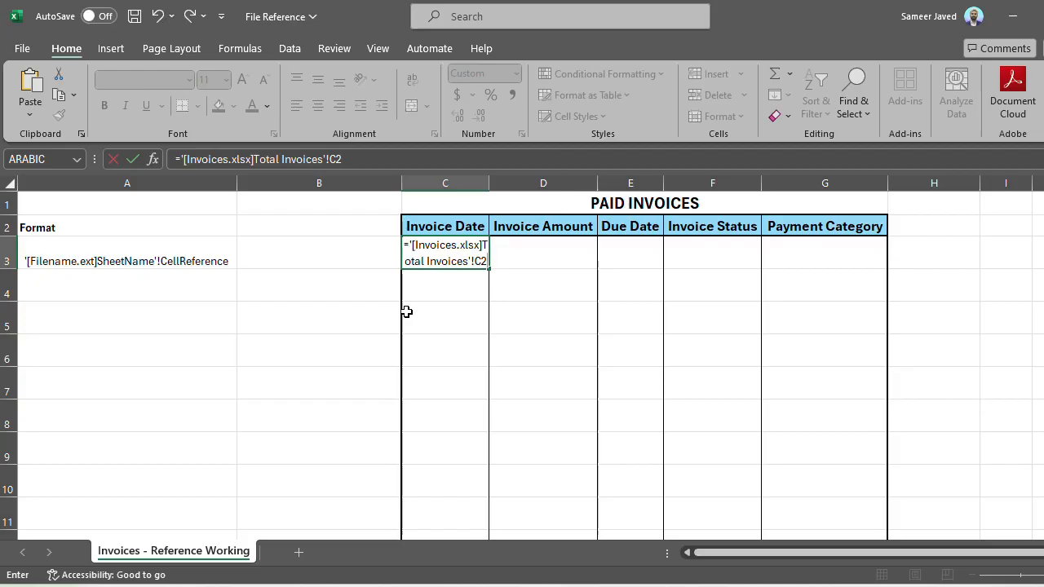
pyautogui.press('Return')
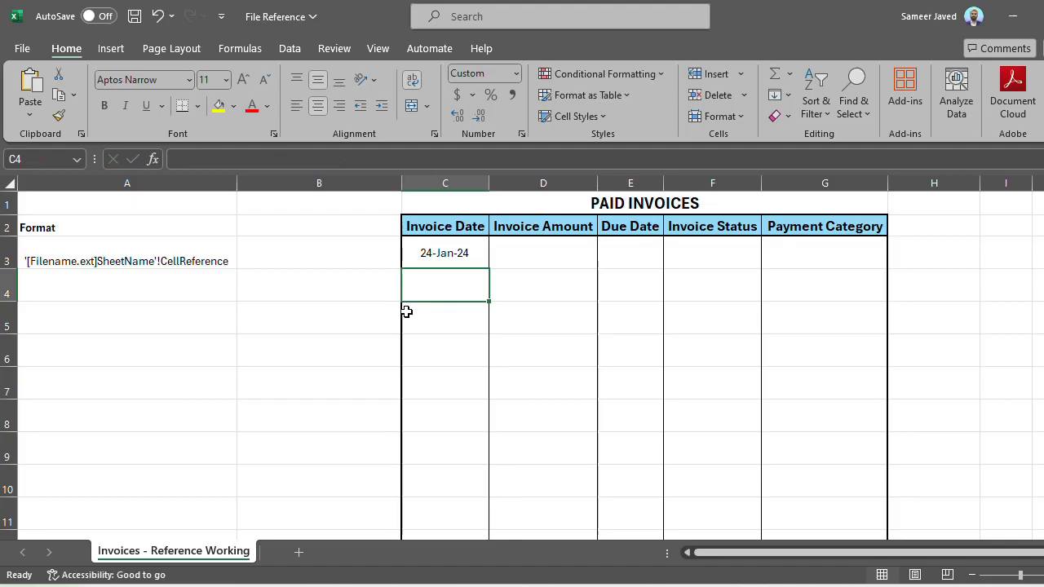
# Check the Invoice Date reference in C3 against cell C2 of the Invoices workbook, returning to the File Reference workbook.
pyautogui.click(455, 254)
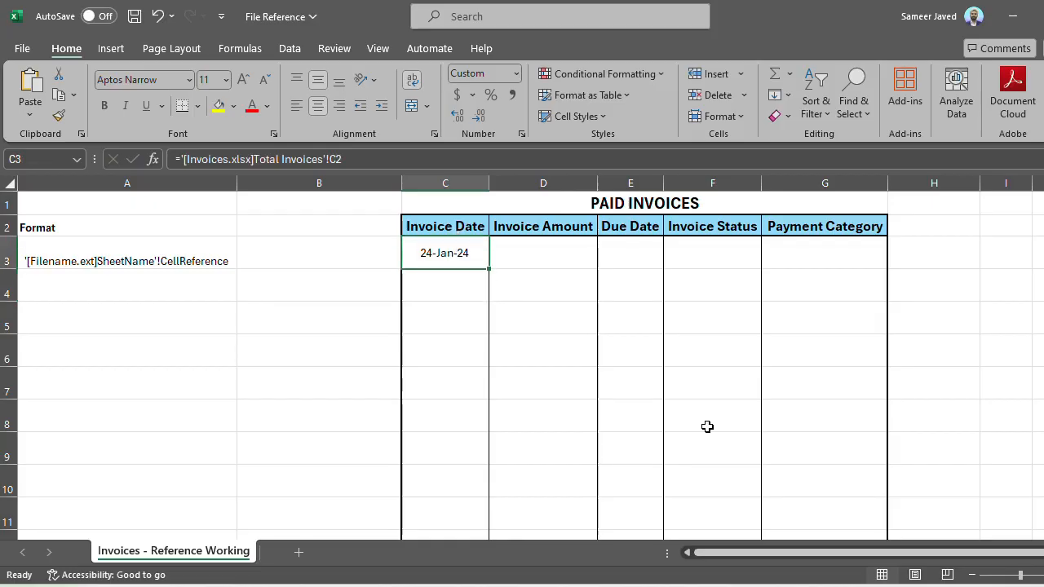
pyautogui.moveTo(762, 586)
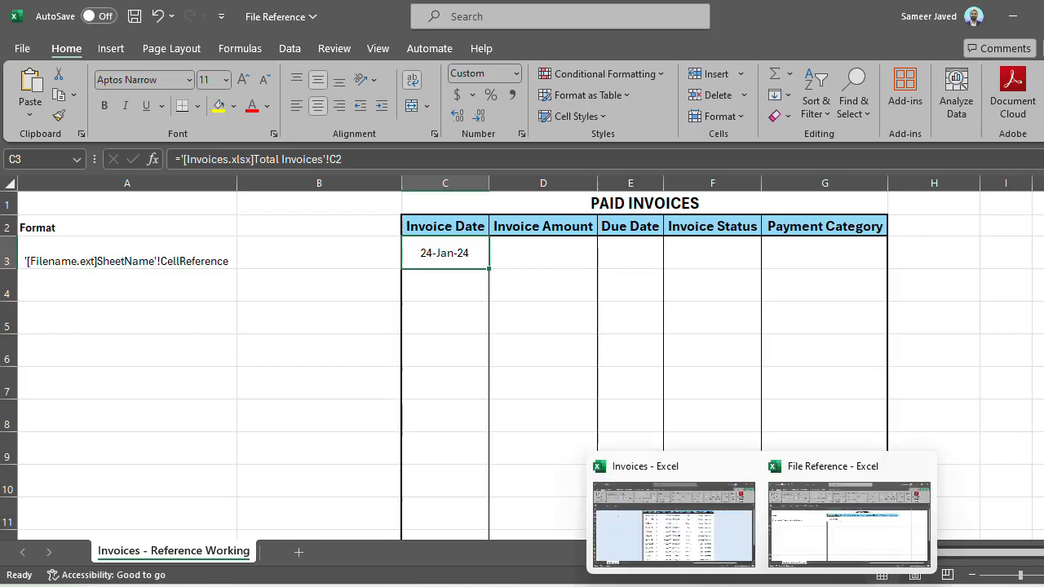
pyautogui.click(699, 531)
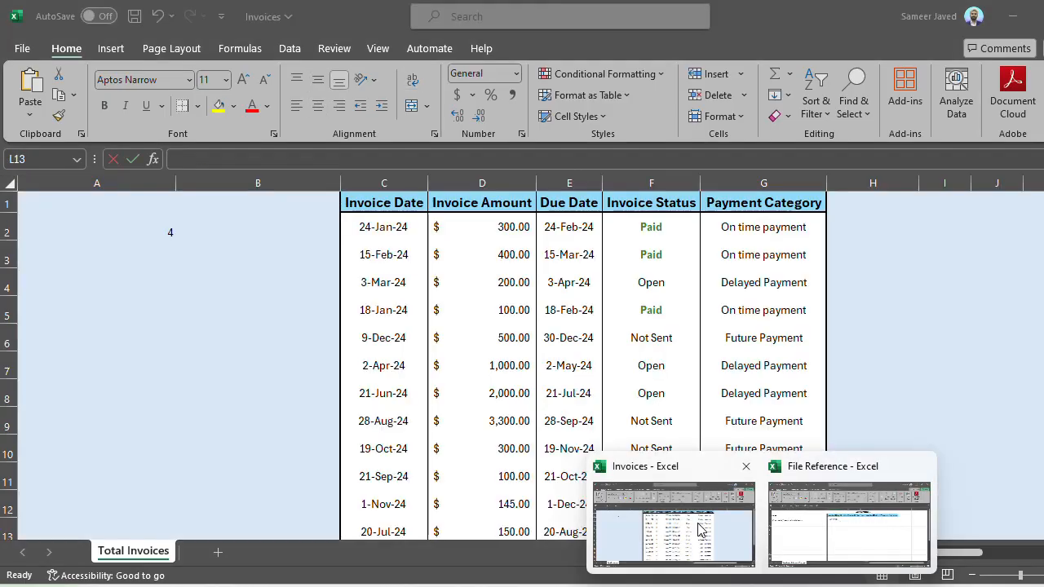
pyautogui.click(395, 228)
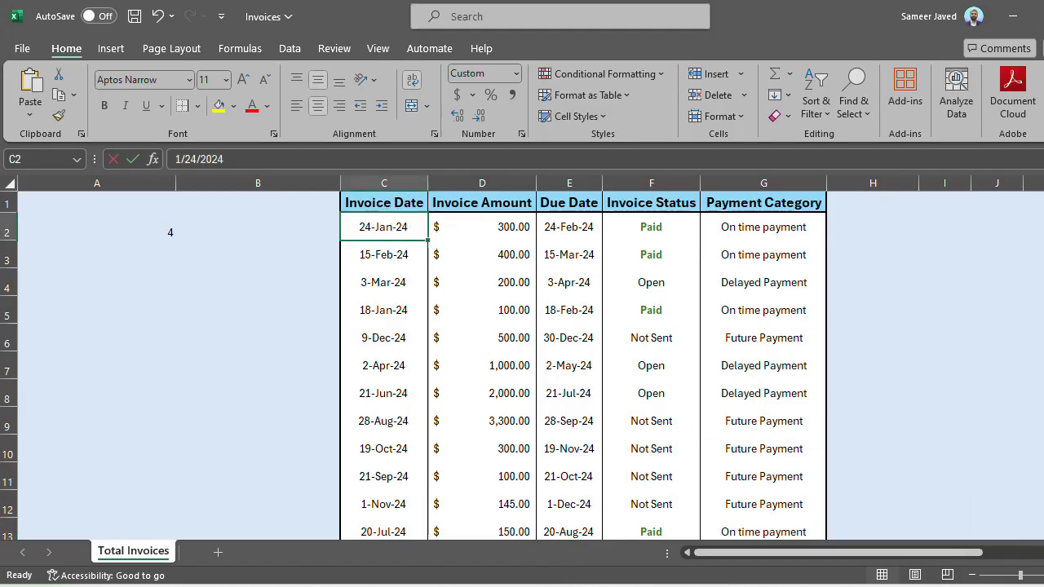
pyautogui.click(816, 500)
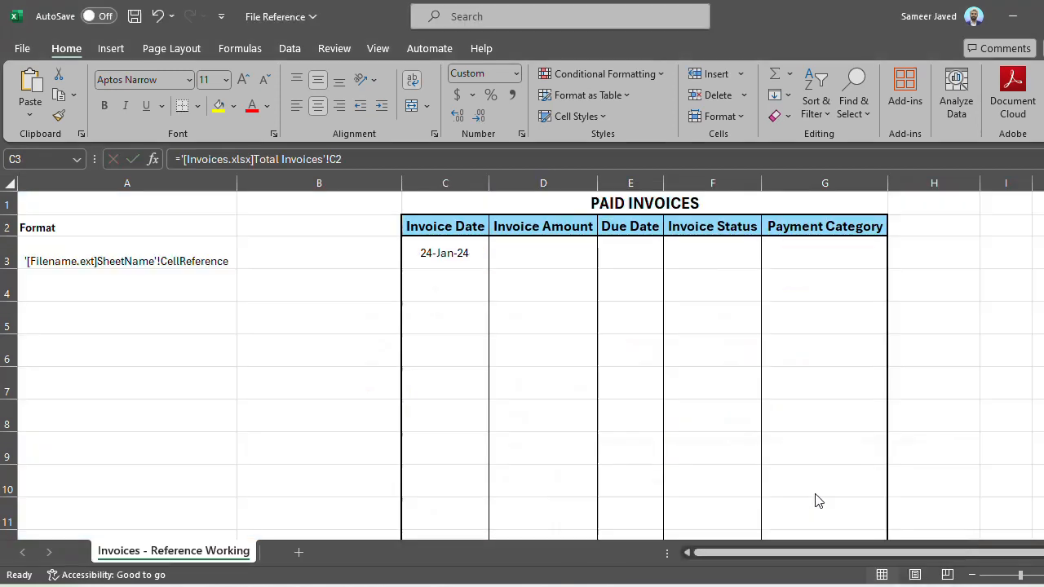
# Enter ='[Invoices.xlsx]Total Invoices'!D2 in Invoice Amount cell D3.
pyautogui.click(545, 258)
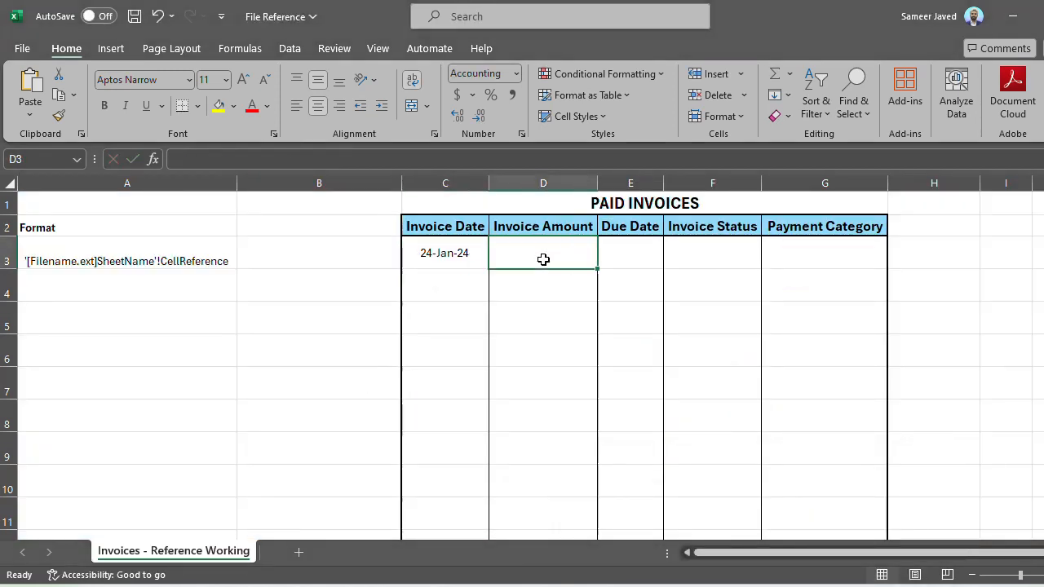
pyautogui.write("='[Invoices.xlsx]Total Invoices'!")
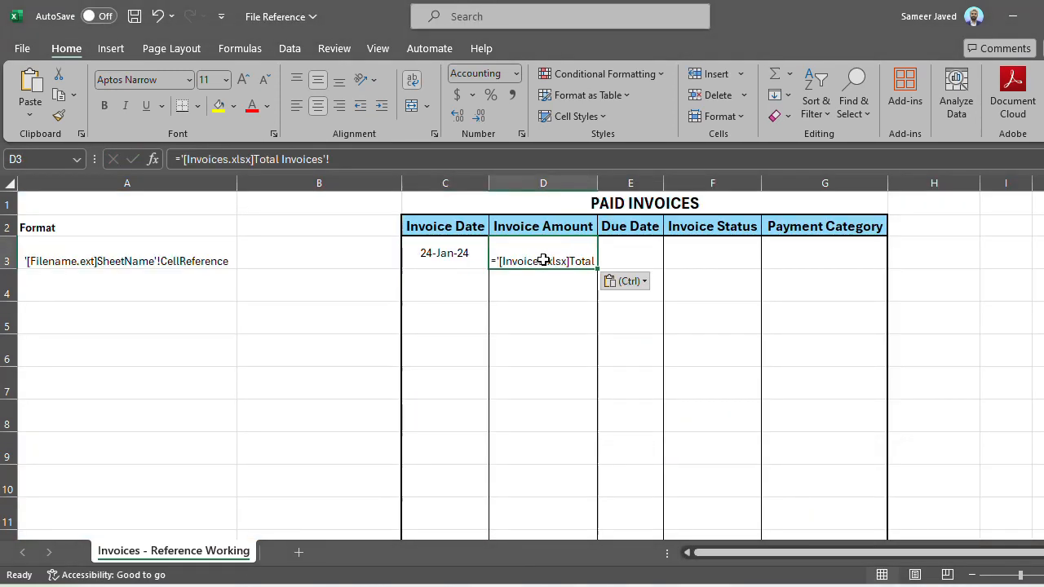
pyautogui.click(547, 158)
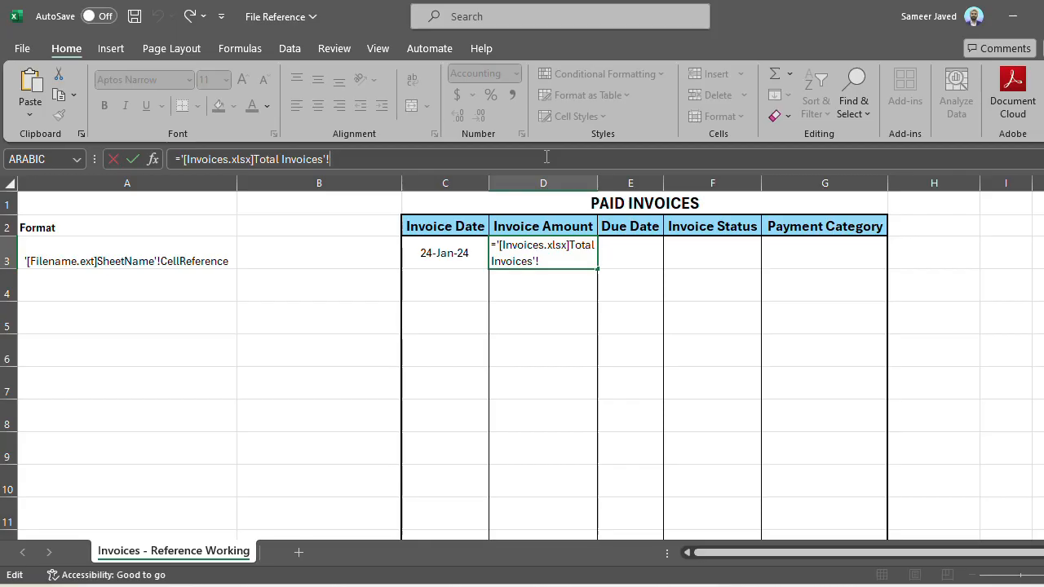
pyautogui.write('D2')
pyautogui.press('Return')
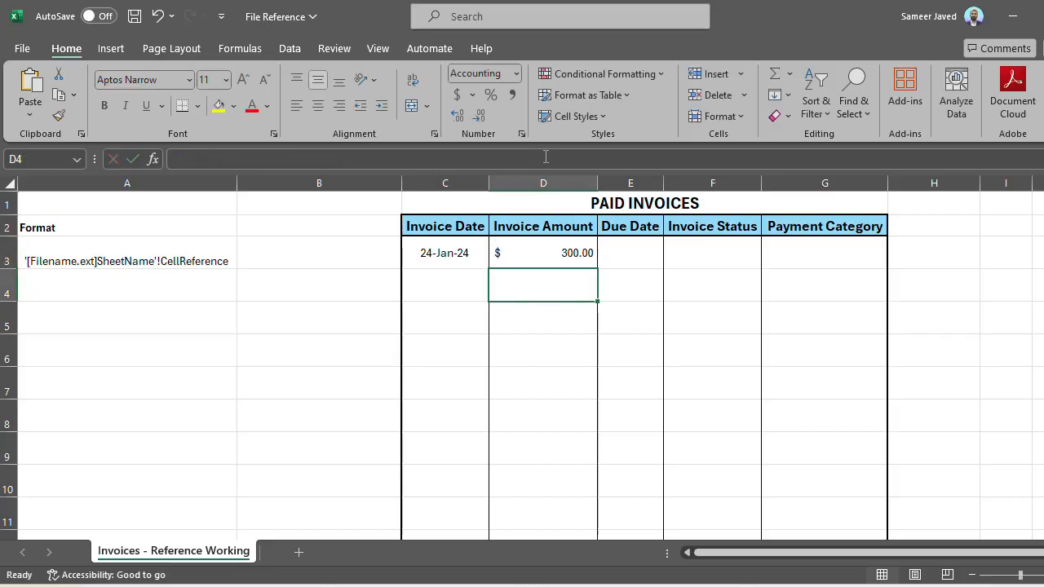
# Enter ='[Invoices.xlsx]Total Invoices'!E2 in Due Date cell E3.
pyautogui.press('Up')
pyautogui.press('Right')
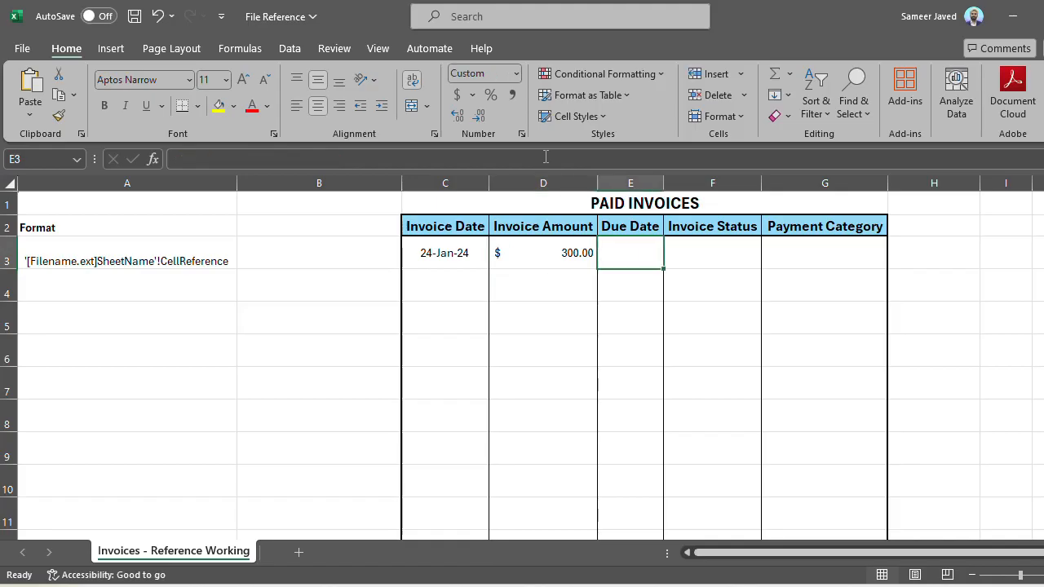
pyautogui.write("='[Invoices.xlsx]Total Invoices'!")
pyautogui.click(546, 156)
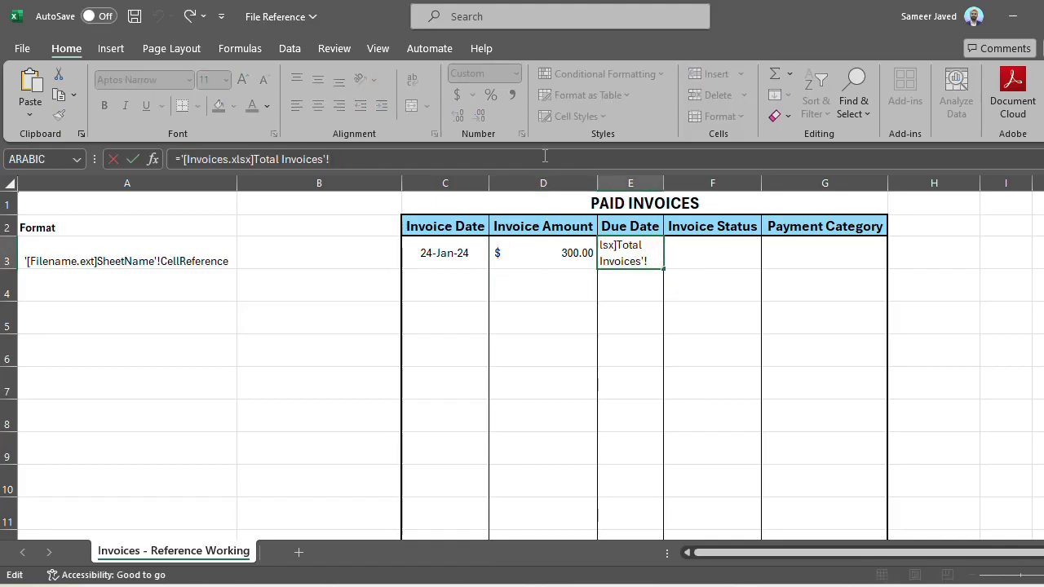
pyautogui.write('E2')
pyautogui.press('Return')
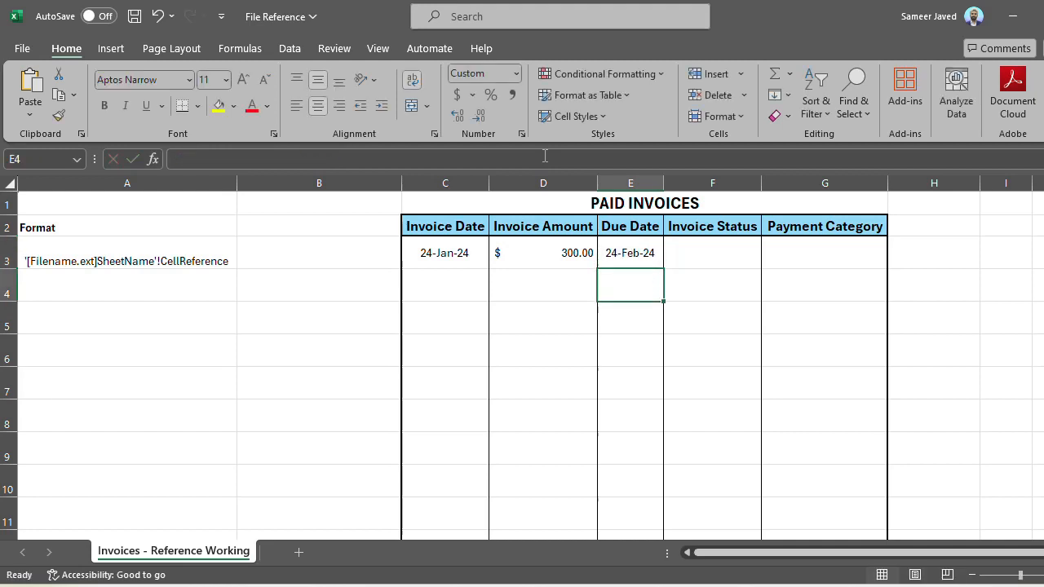
# Enter ='[Invoices.xlsx]Total Invoices'!F2 in Invoice Status cell F3.
pyautogui.click(730, 257)
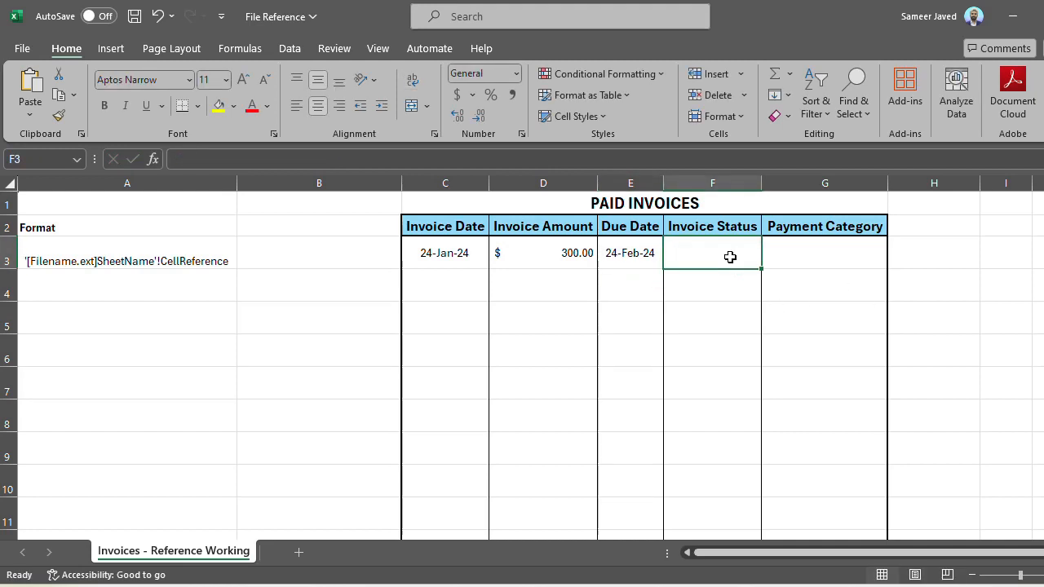
pyautogui.write("='[Invoices.xlsx]Total Invoices'!")
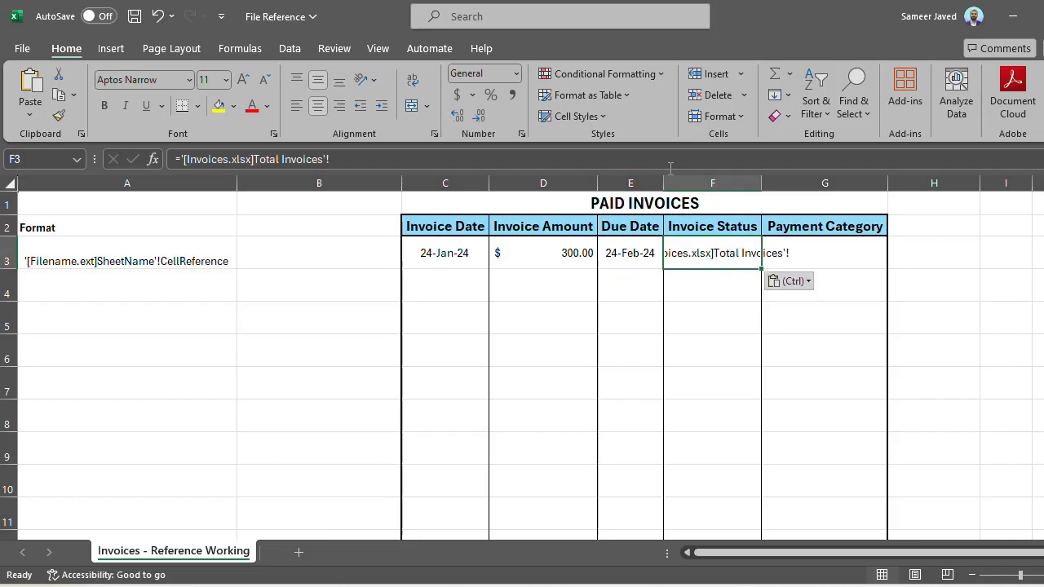
pyautogui.click(690, 158)
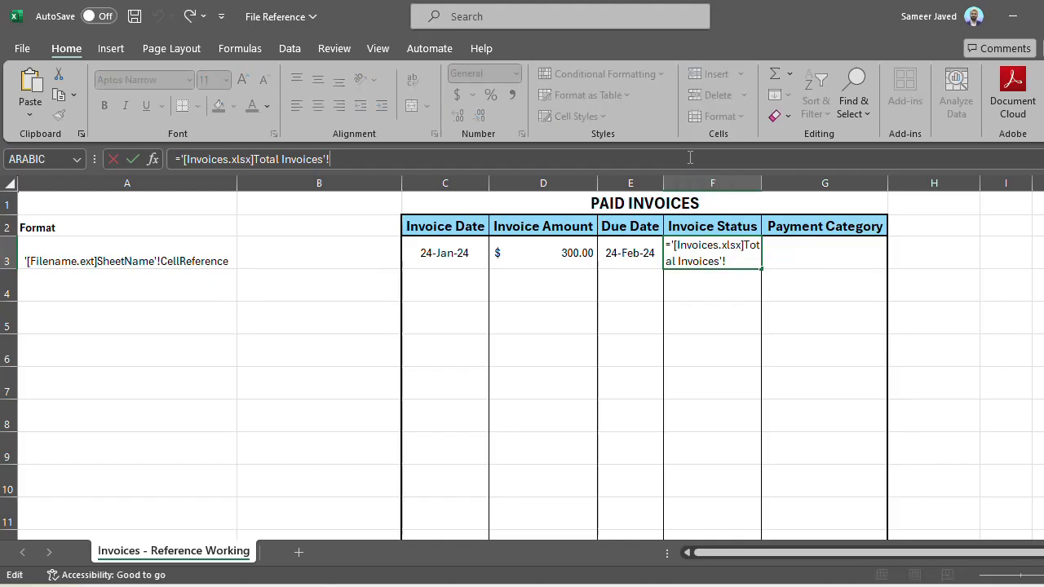
pyautogui.write('F2')
pyautogui.press('Return')
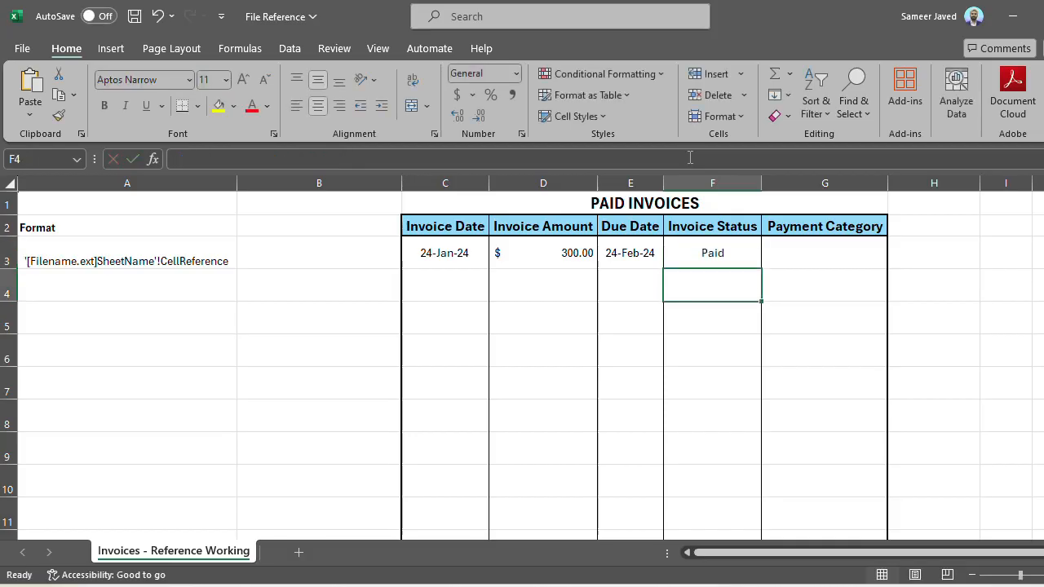
# Enter ='[Invoices.xlsx]Total Invoices'!G2 in Payment Category cell G3.
pyautogui.click(860, 263)
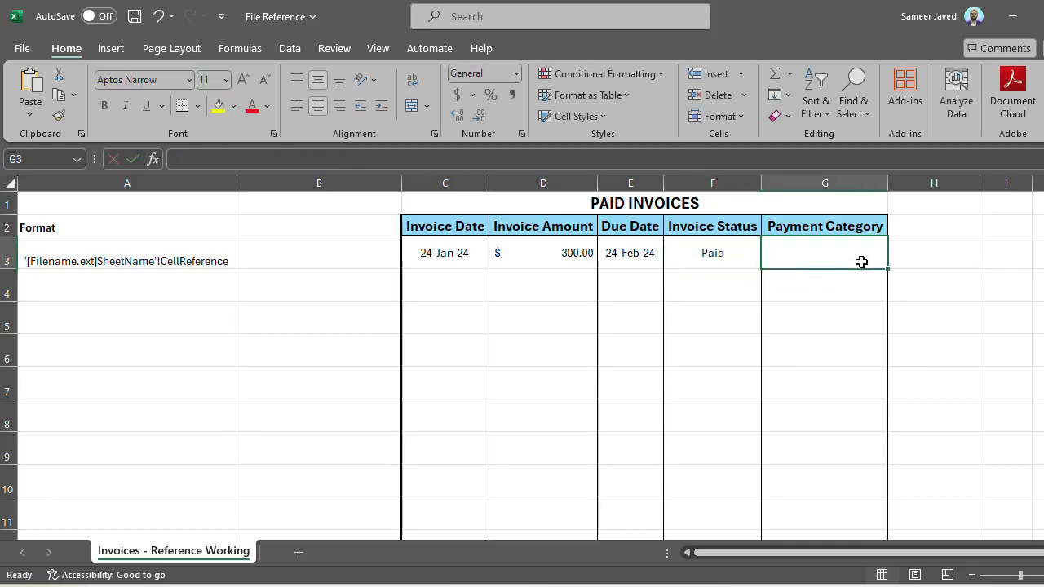
pyautogui.click(482, 158)
pyautogui.write("='[Invoices.xlsx]Total Invoices'!")
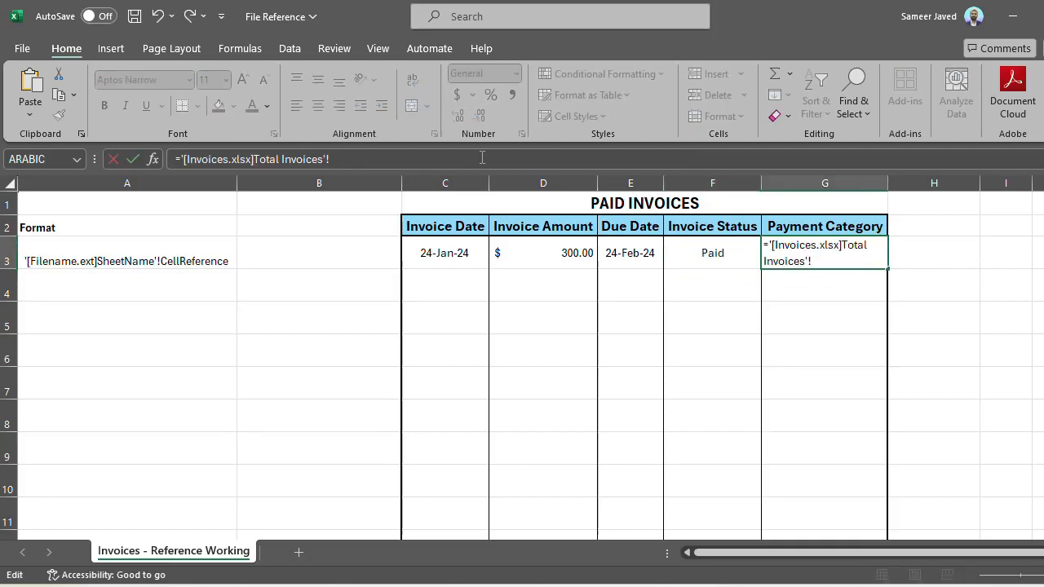
pyautogui.write('G2')
pyautogui.press('Return')
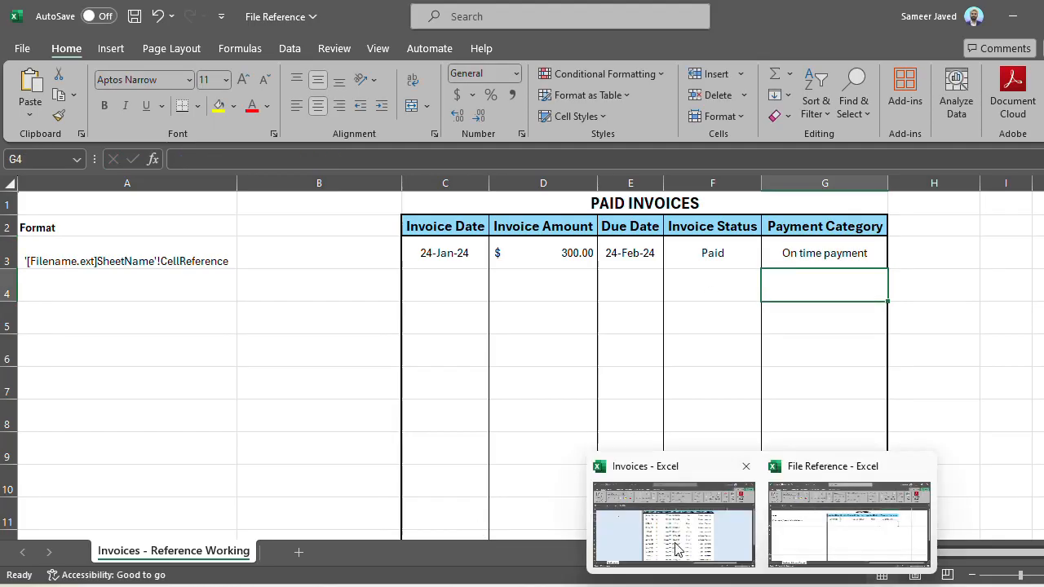
# Enter ='[Invoices.xlsx]Total Invoices'!$C$3 in Invoice Date cell C4 of the File Reference workbook.
pyautogui.click(677, 544)
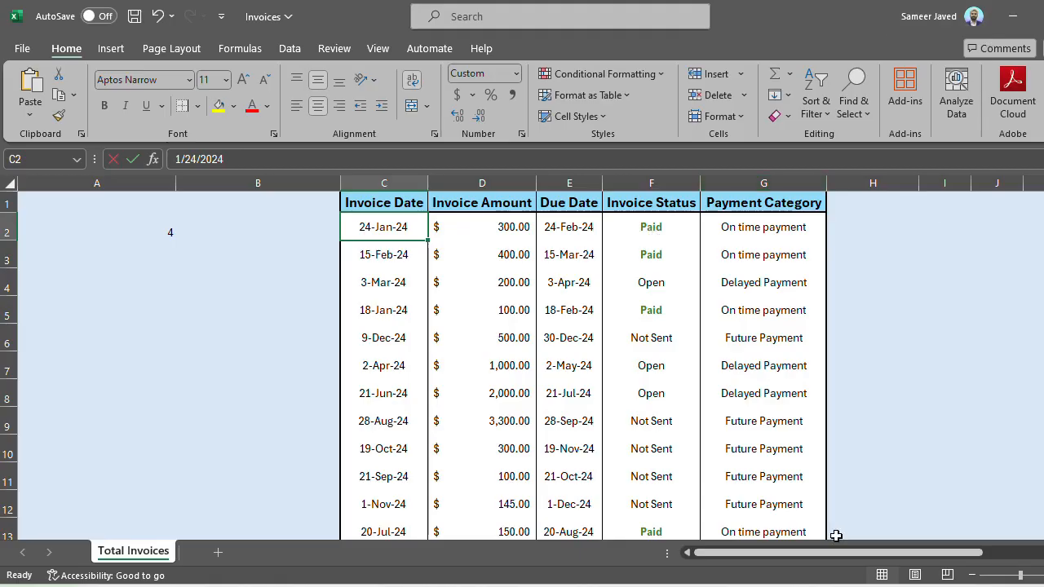
pyautogui.moveTo(792, 584)
pyautogui.click(799, 520)
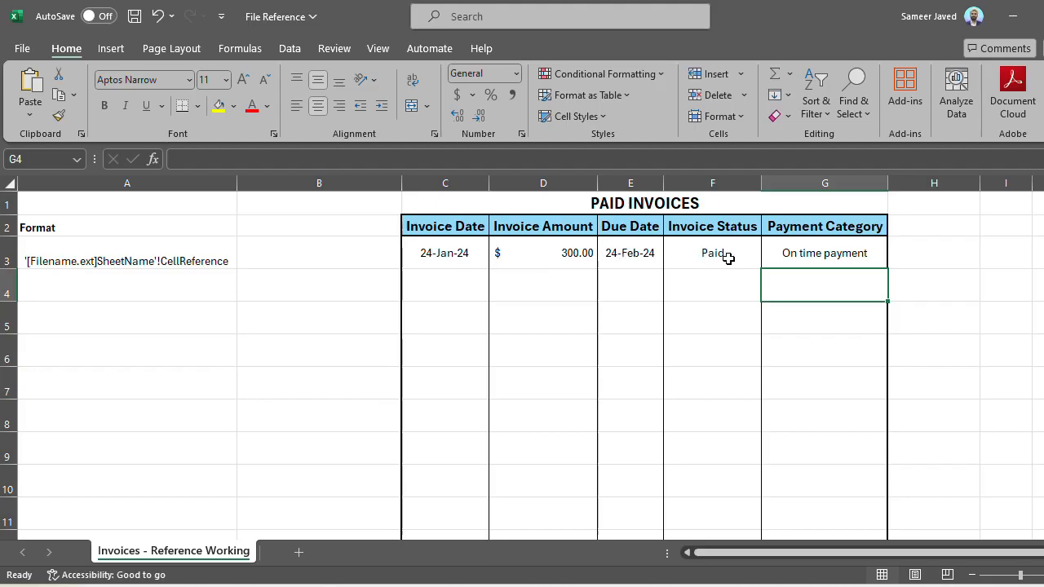
pyautogui.click(411, 284)
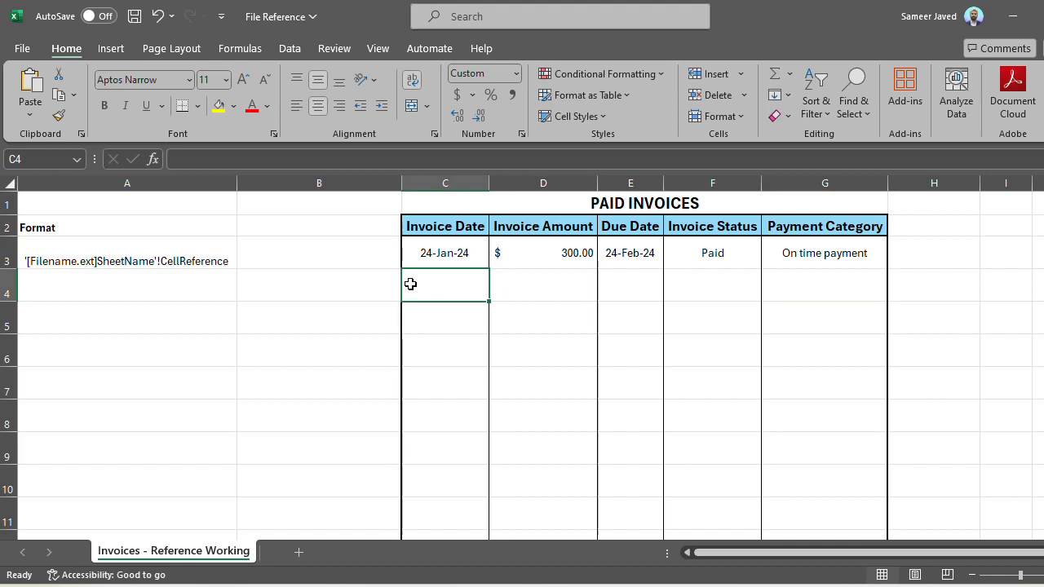
pyautogui.write('=')
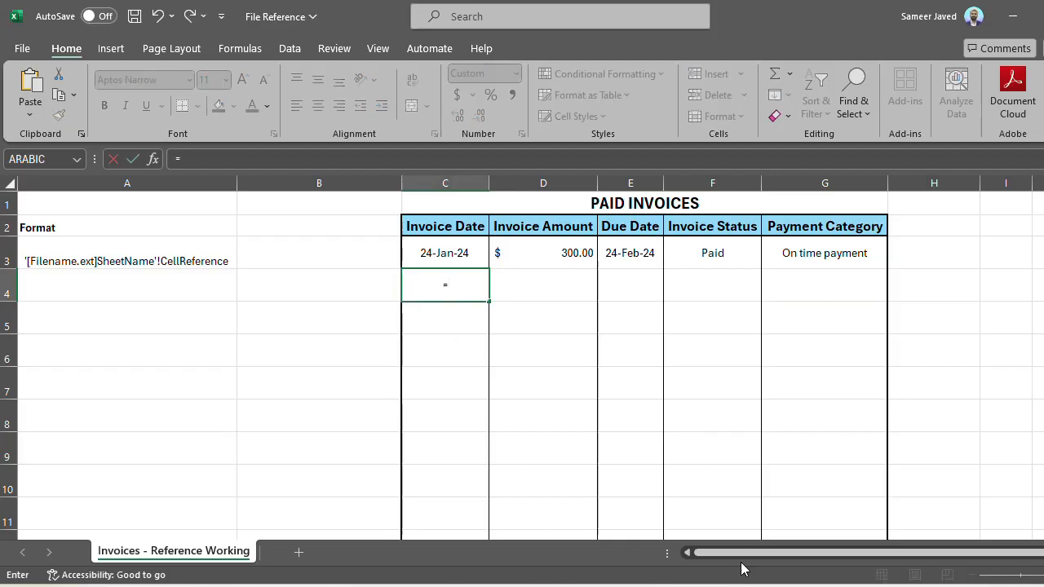
pyautogui.moveTo(761, 586)
pyautogui.click(707, 531)
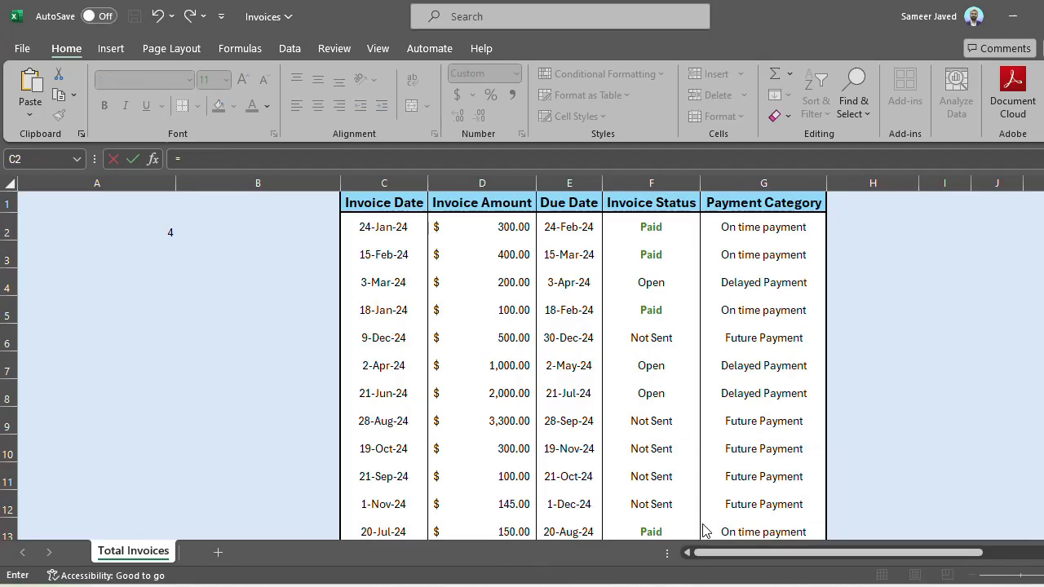
pyautogui.click(396, 256)
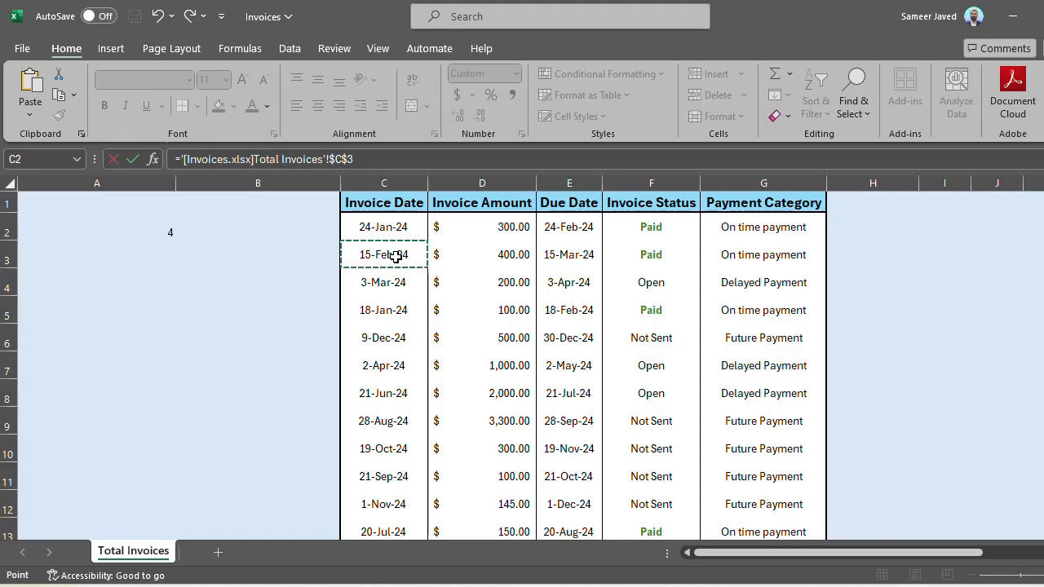
pyautogui.press('Return')
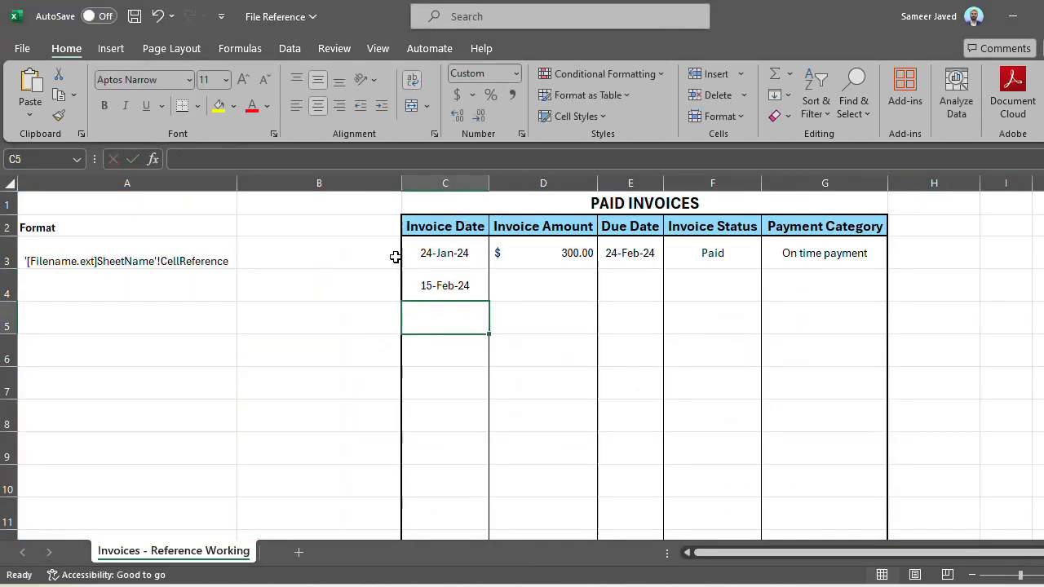
# Enter ='[Invoices.xlsx]Total Invoices'!$D$3 in Invoice Amount cell D4.
pyautogui.click(565, 278)
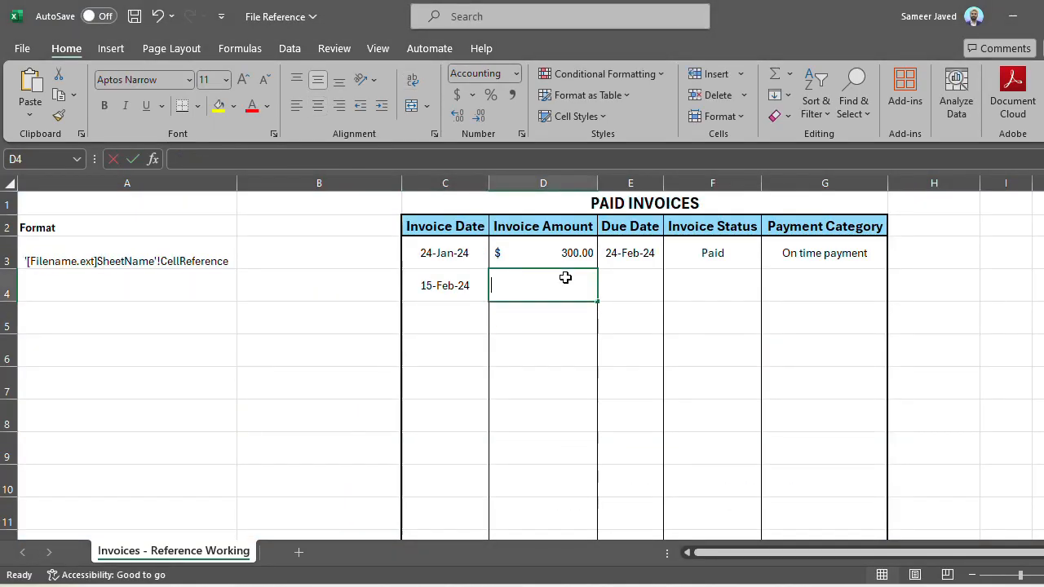
pyautogui.write('=')
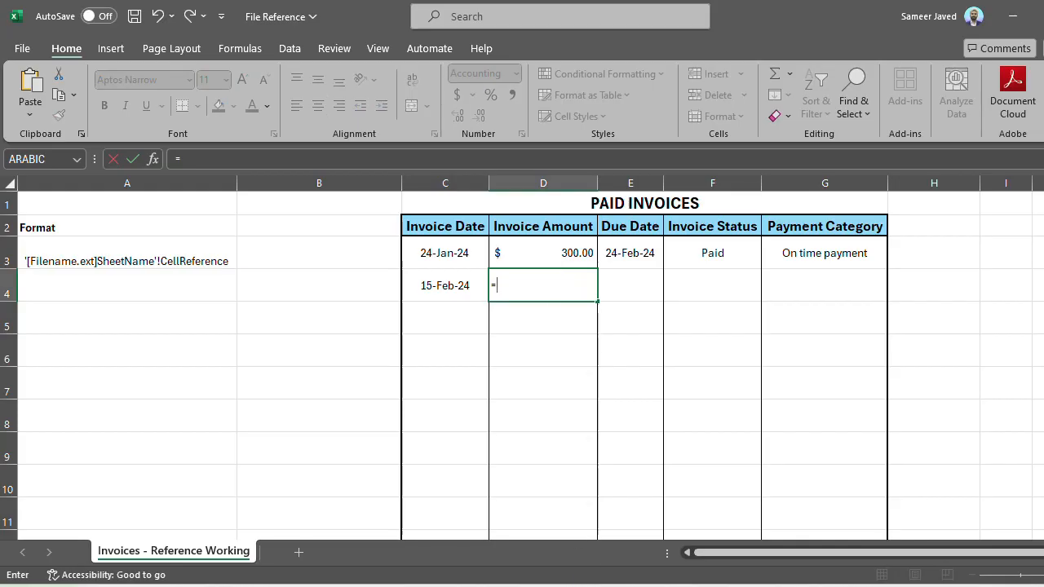
pyautogui.click(662, 514)
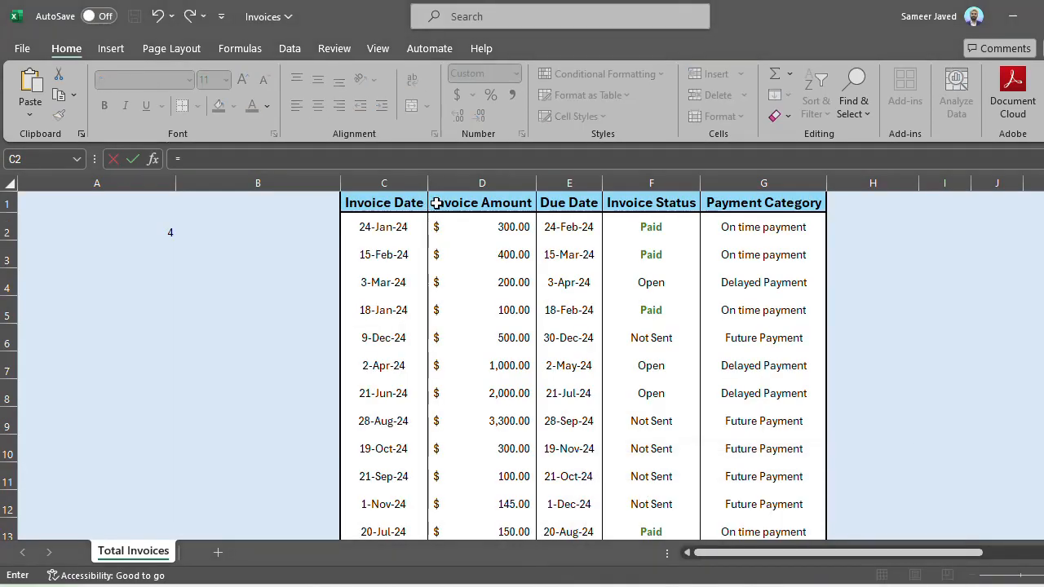
pyautogui.click(498, 253)
pyautogui.press('Return')
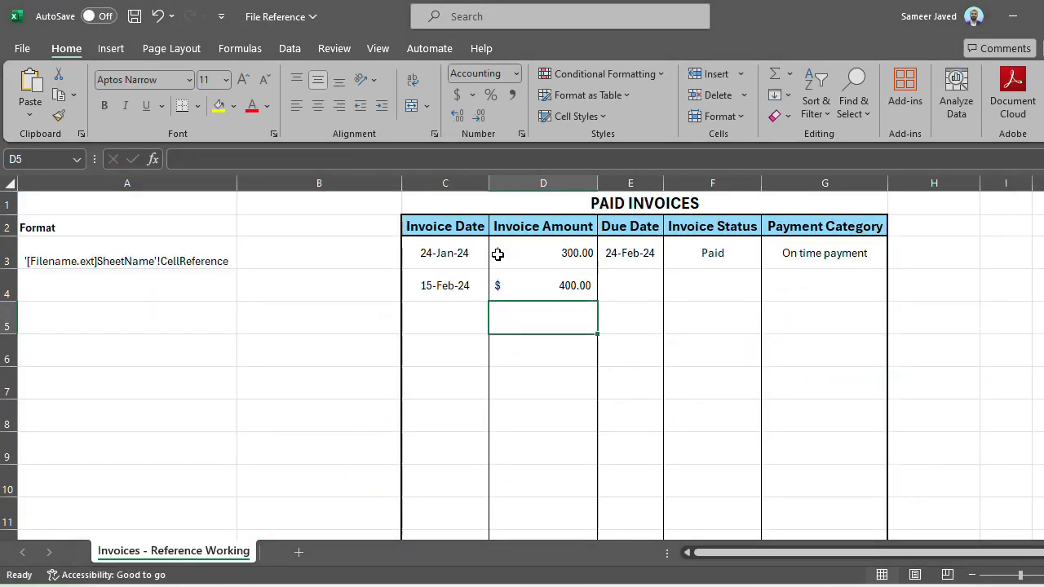
# Link Due Date cell E4 to cell E3 on the Total Invoices sheet of Invoices.xlsx.
pyautogui.click(634, 285)
pyautogui.write('=')
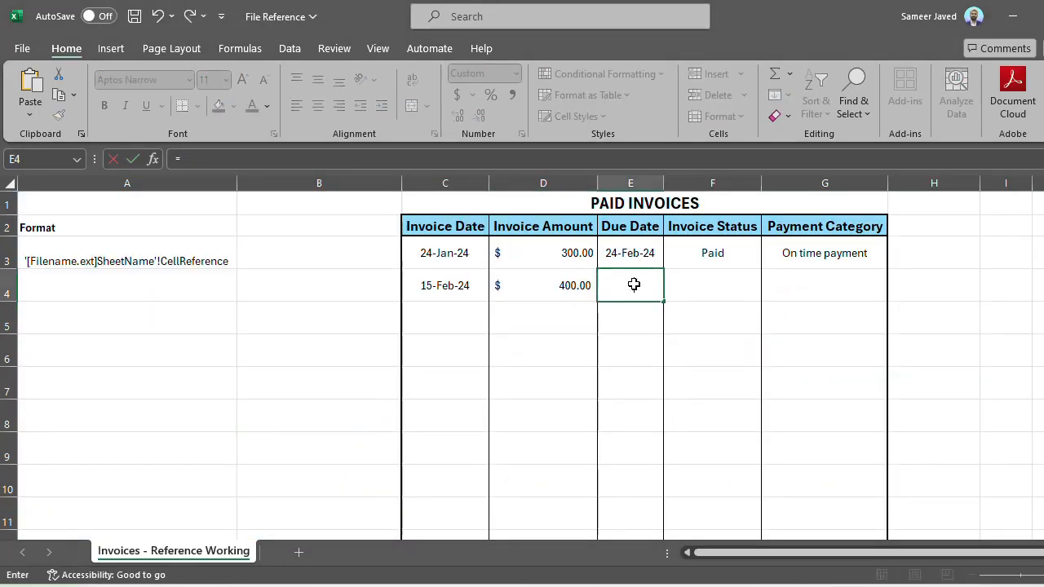
pyautogui.click(662, 514)
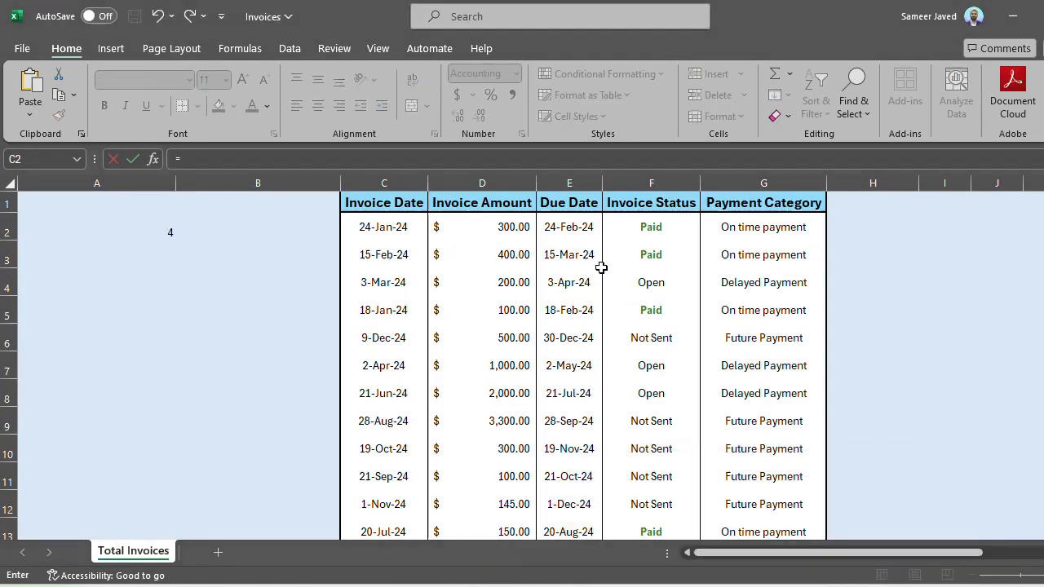
pyautogui.click(585, 250)
pyautogui.press('Return')
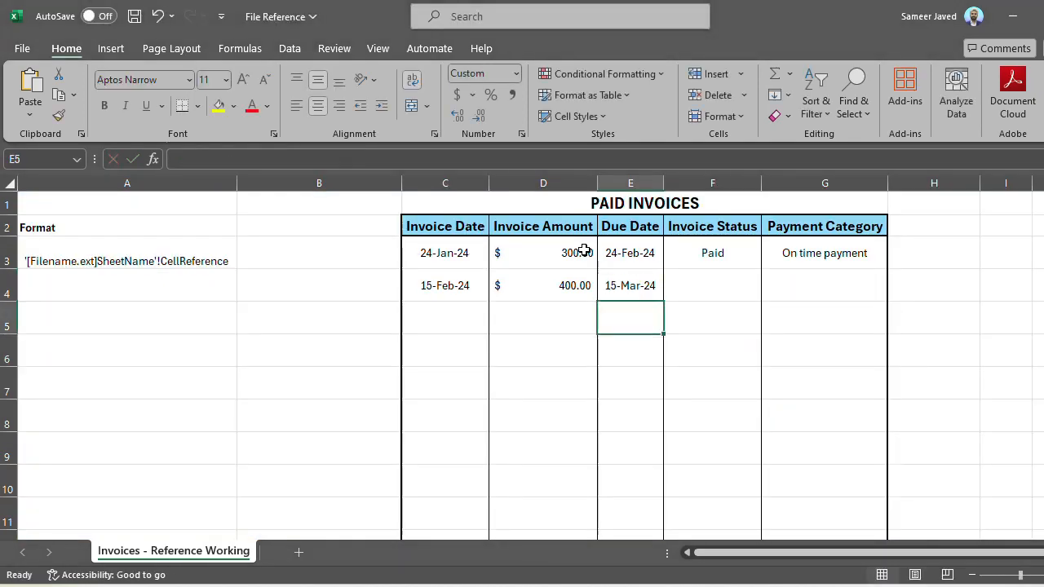
# Enter ='[Invoices.xlsx]Total Invoices'!$F$3 in Invoice Status cell F4.
pyautogui.click(719, 290)
pyautogui.write('=')
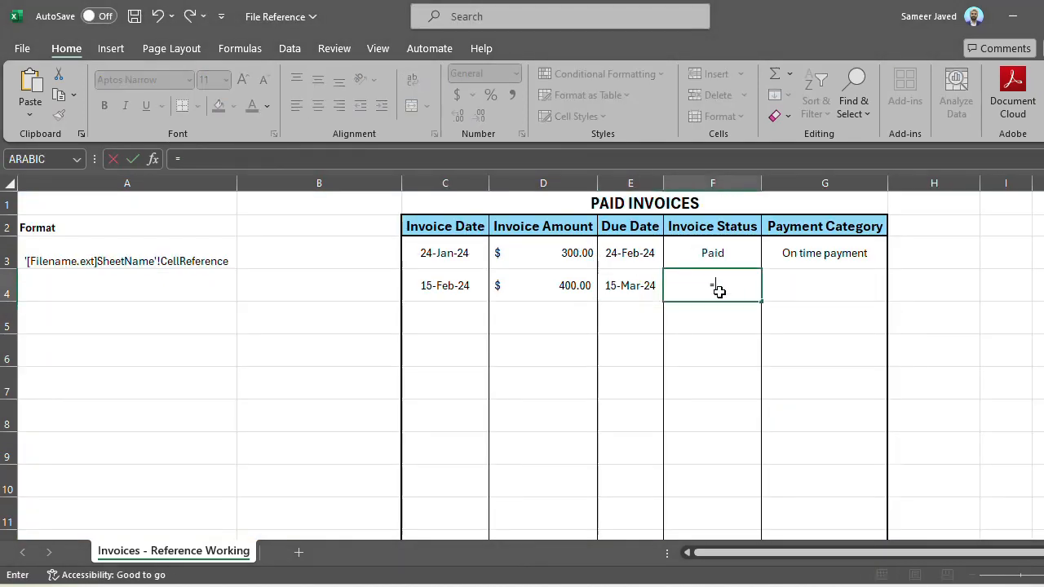
pyautogui.moveTo(763, 584)
pyautogui.click(710, 554)
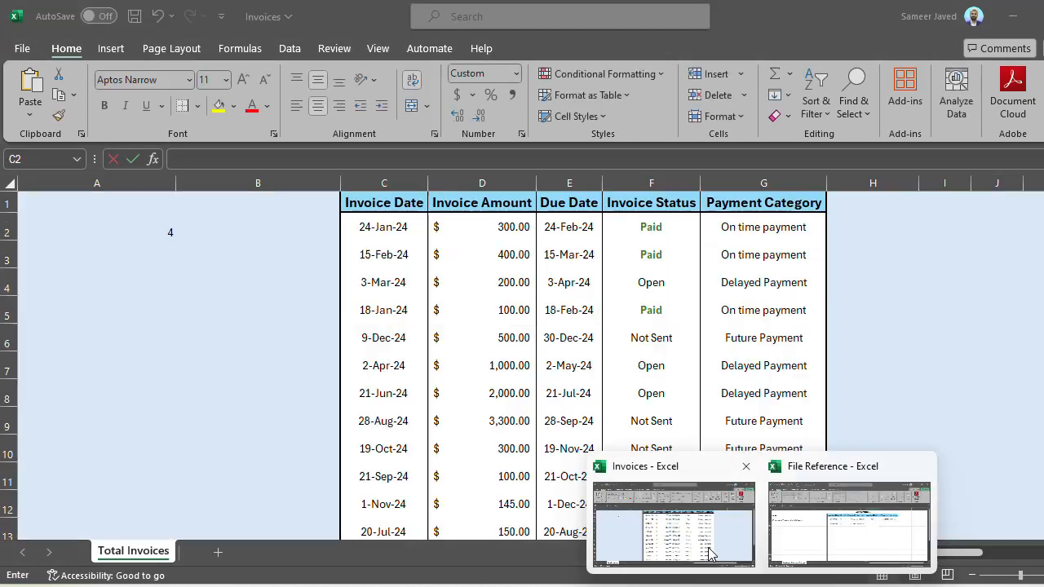
pyautogui.click(644, 257)
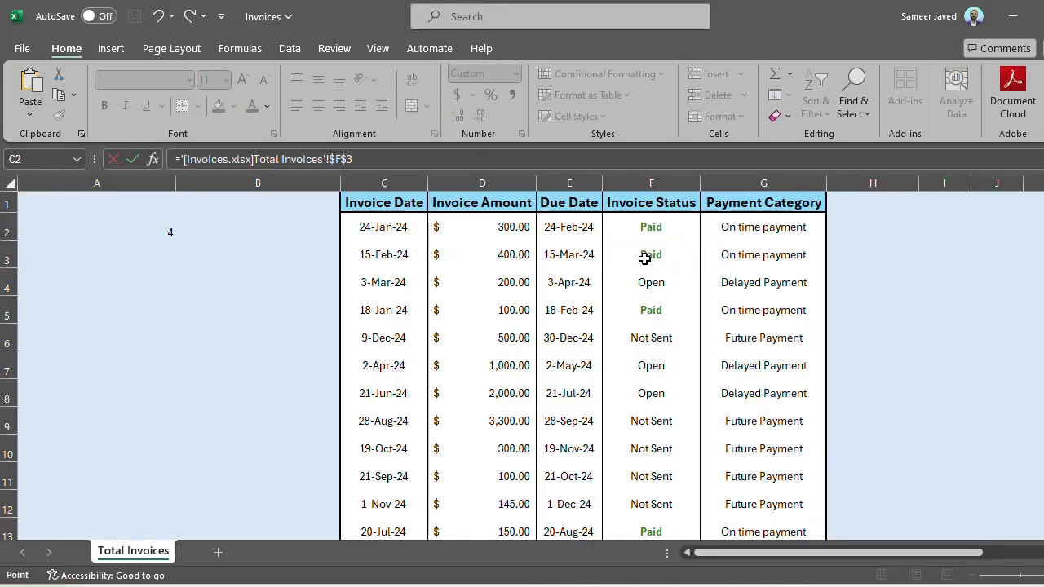
pyautogui.press('Return')
# Link Payment Category cell G4 to cell G3 on the Total Invoices sheet of Invoices.xlsx.
pyautogui.moveTo(763, 583)
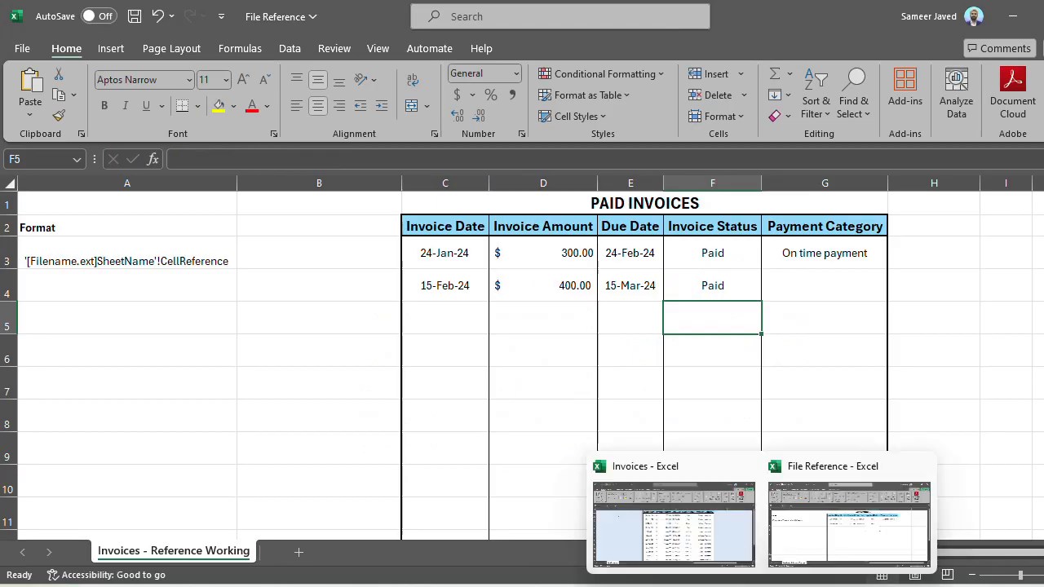
pyautogui.click(843, 278)
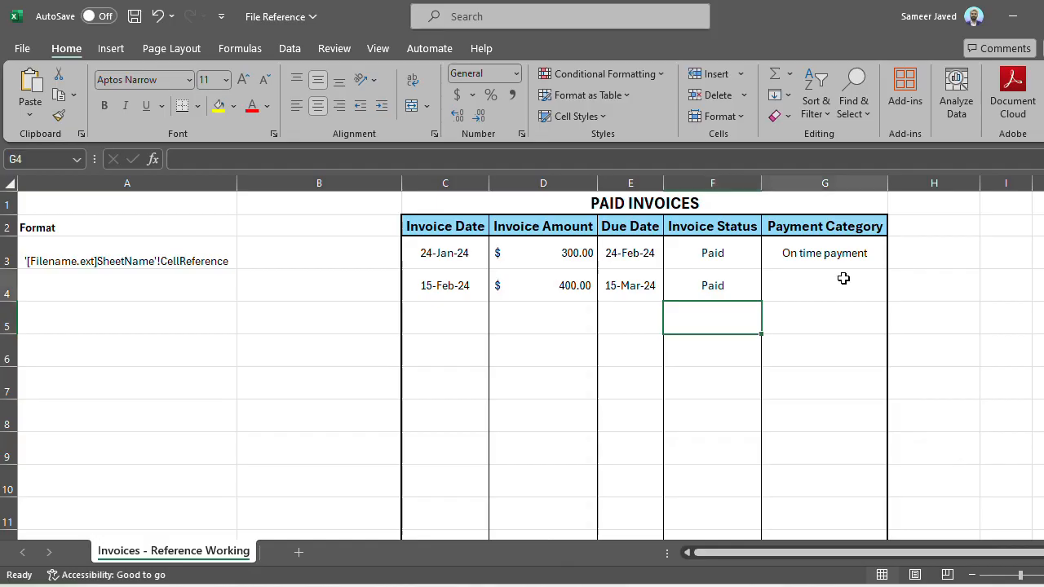
pyautogui.write('=')
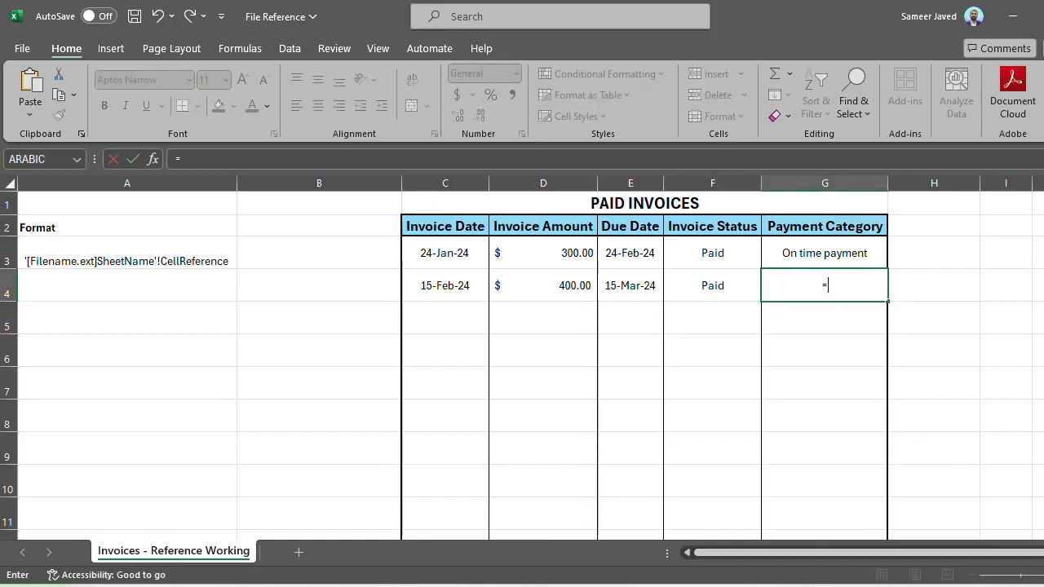
pyautogui.moveTo(763, 583)
pyautogui.click(707, 524)
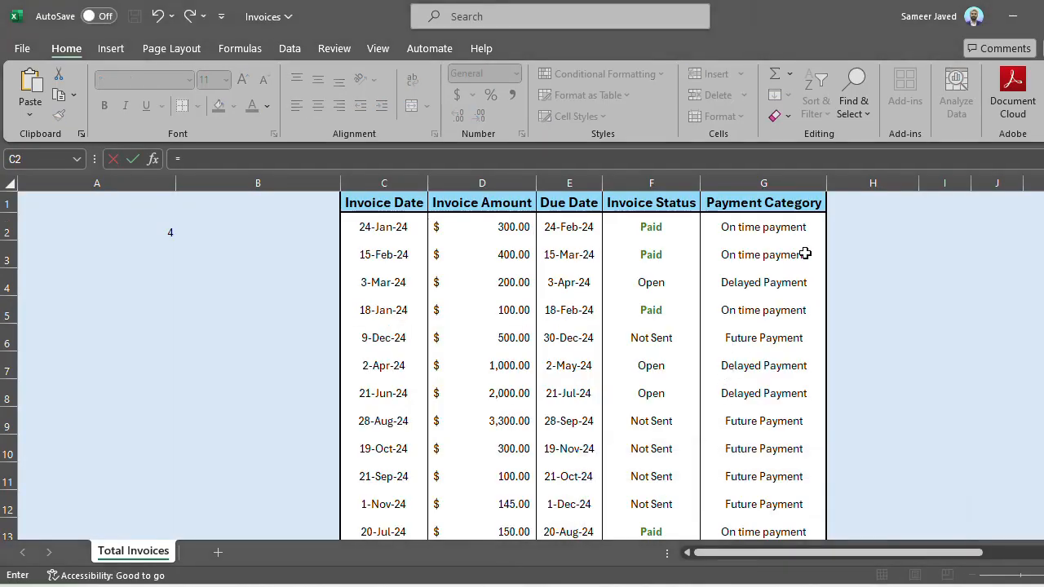
pyautogui.click(805, 253)
pyautogui.press('Return')
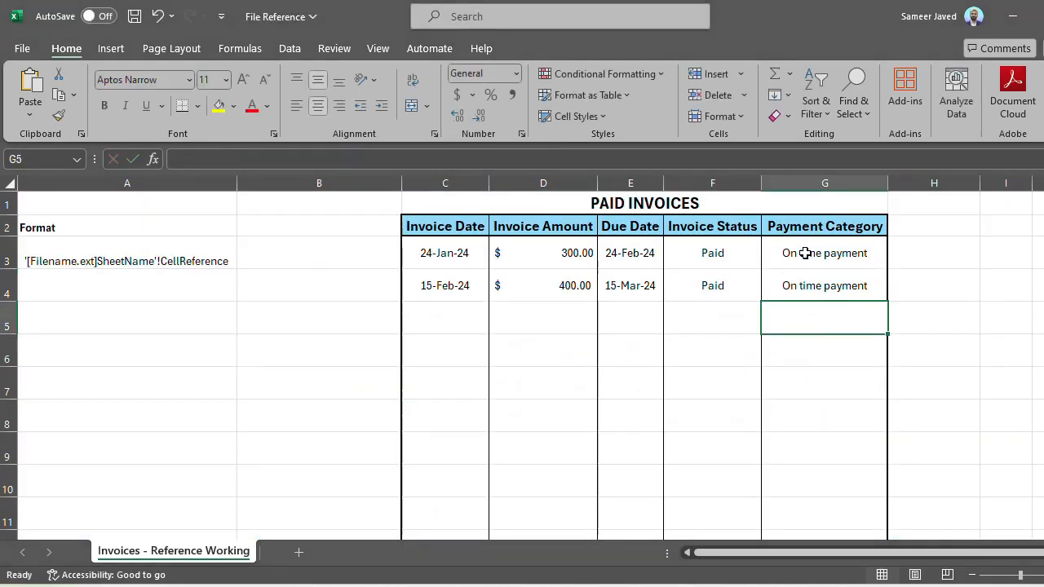
# Examine the external reference formulas in rows 3 and 4 of the PAID INVOICES table, comparing their cell references.
pyautogui.click(452, 260)
pyautogui.press('Right')
pyautogui.press('Right')
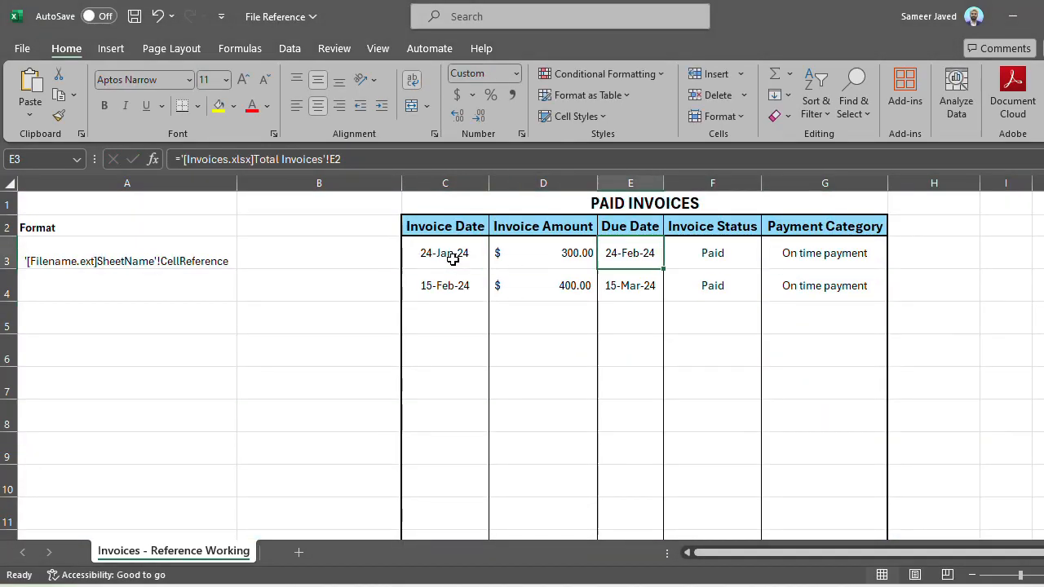
pyautogui.press('Right')
pyautogui.press('Right')
pyautogui.press('Down')
pyautogui.press('Left')
pyautogui.press('Left')
pyautogui.press('Left')
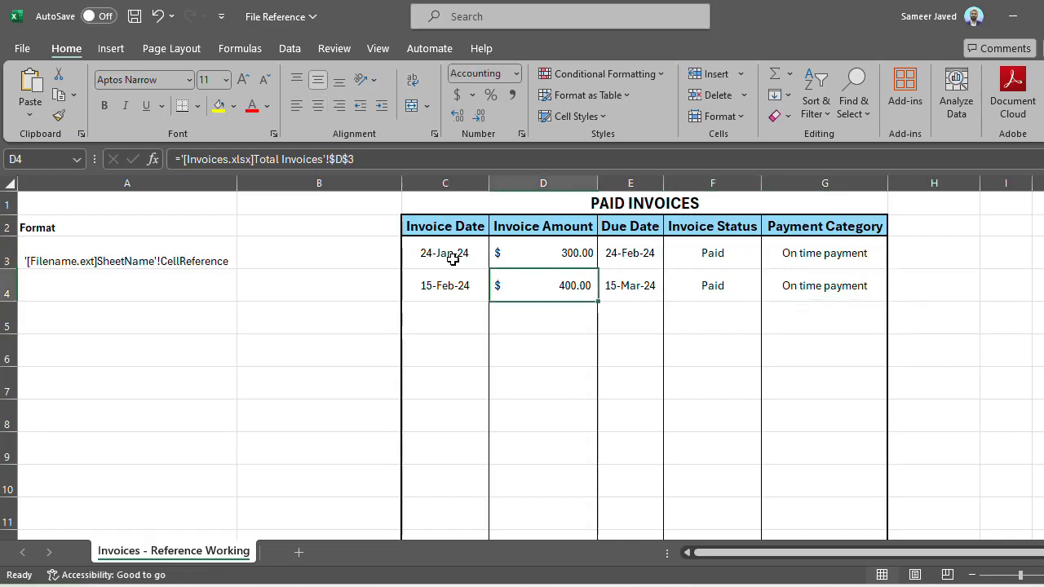
pyautogui.press('Left')
pyautogui.press('Up')
pyautogui.press('Right')
pyautogui.press('Right')
pyautogui.press('Right')
pyautogui.press('Right')
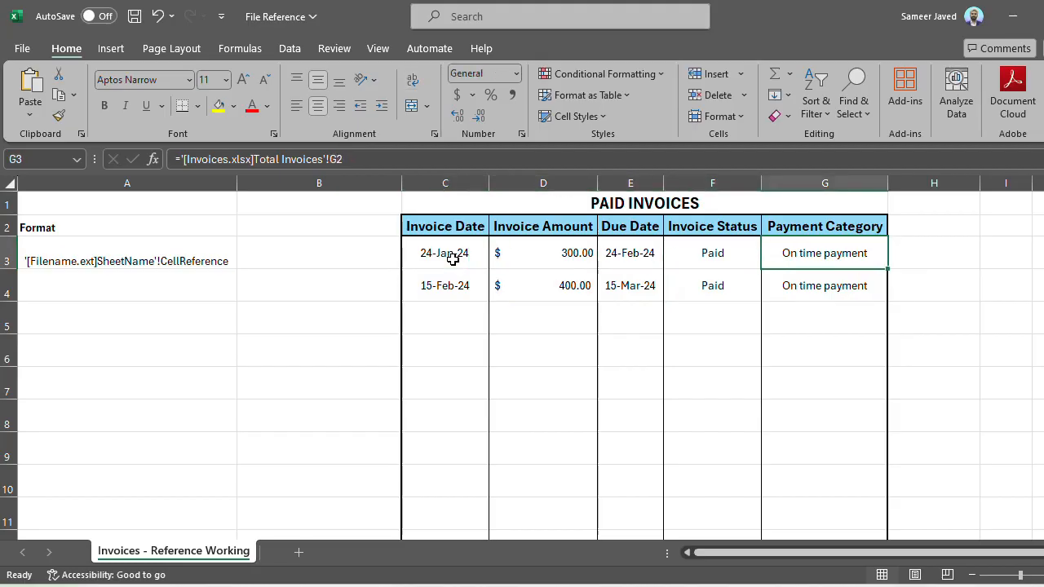
pyautogui.press('Down')
pyautogui.press('Up')
pyautogui.press('Up')
pyautogui.press('Left')
pyautogui.press('Left')
pyautogui.press('Down')
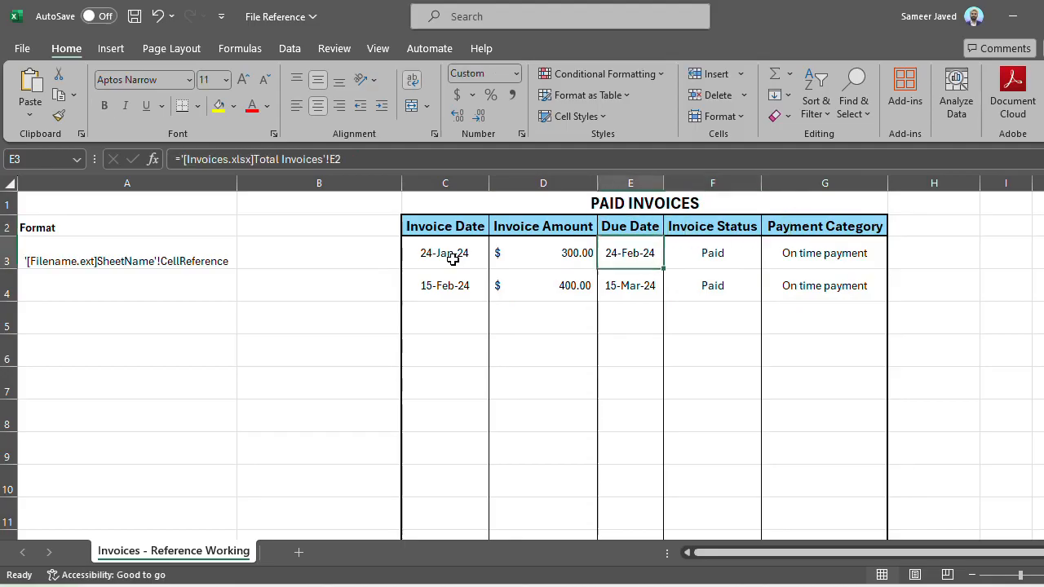
pyautogui.press('Left')
pyautogui.press('Left')
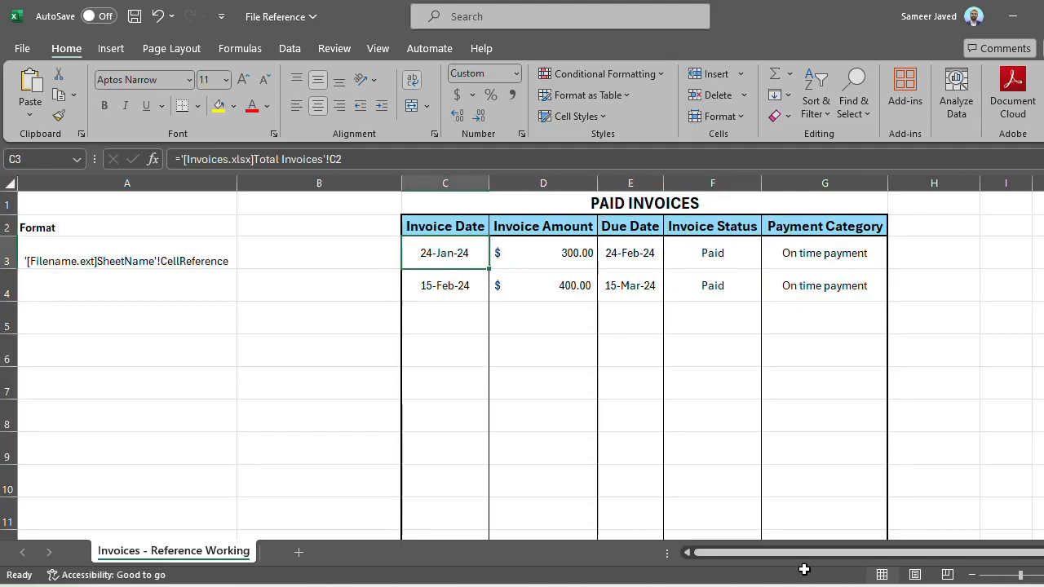
pyautogui.press('Right')
pyautogui.press('Right')
pyautogui.press('Right')
pyautogui.press('Right')
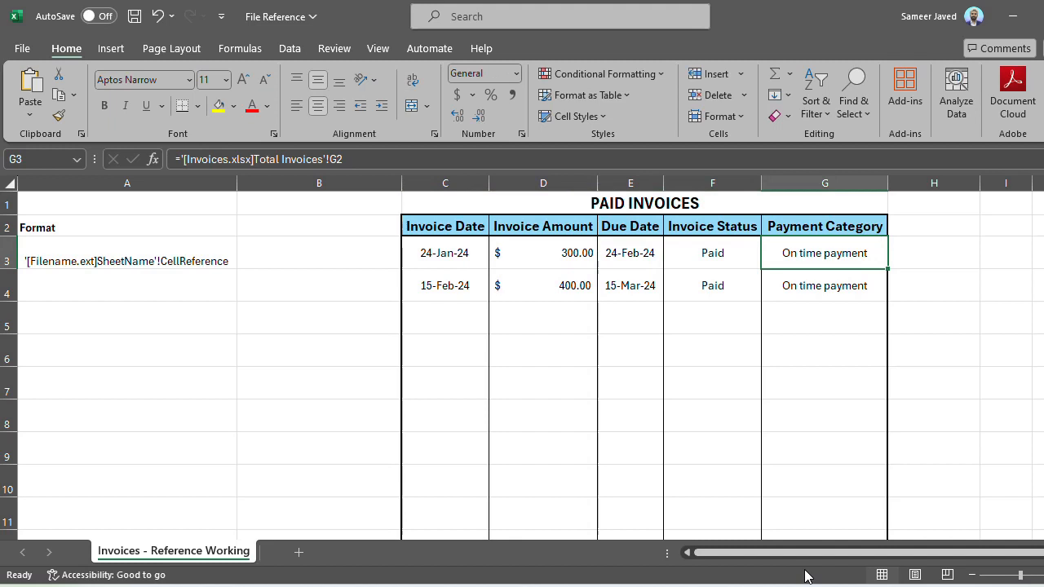
pyautogui.press('Down')
pyautogui.press('Left')
pyautogui.press('Left')
pyautogui.press('Left')
pyautogui.press('Left')
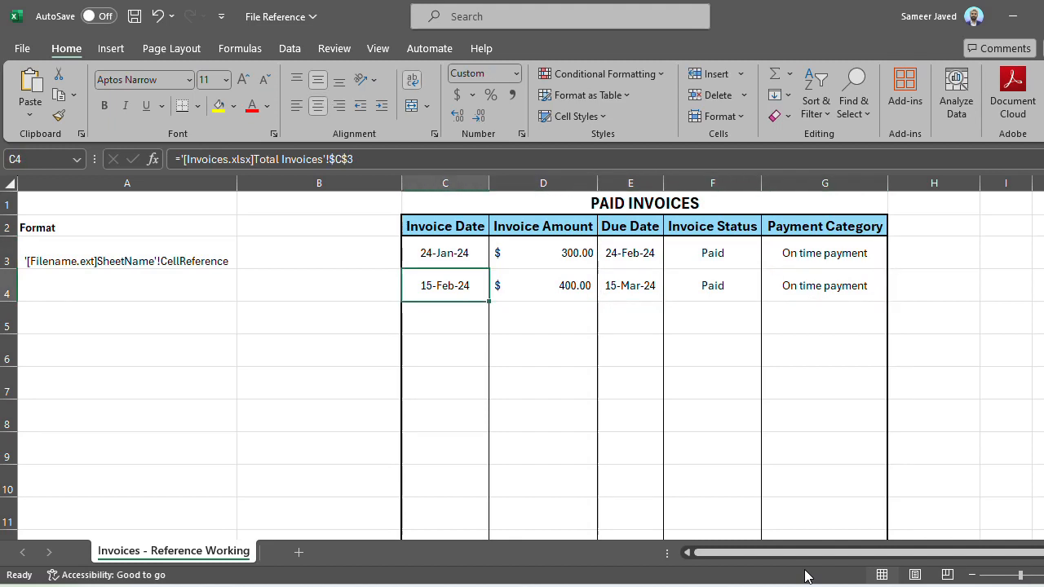
pyautogui.press('Right')
pyautogui.press('Right')
pyautogui.press('Right')
pyautogui.press('Right')
pyautogui.press('Right')
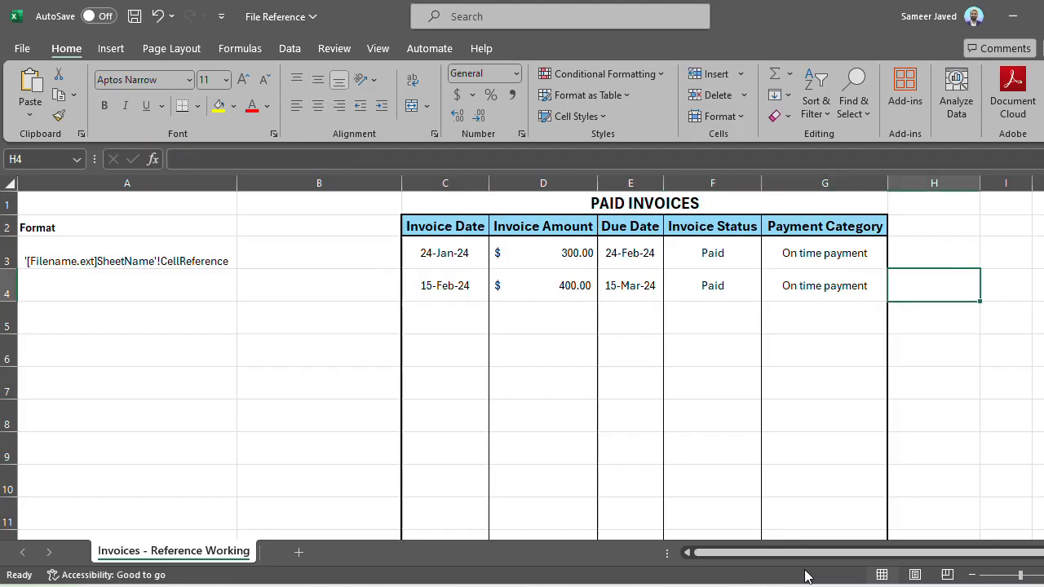
pyautogui.press('Left')
pyautogui.press('Left')
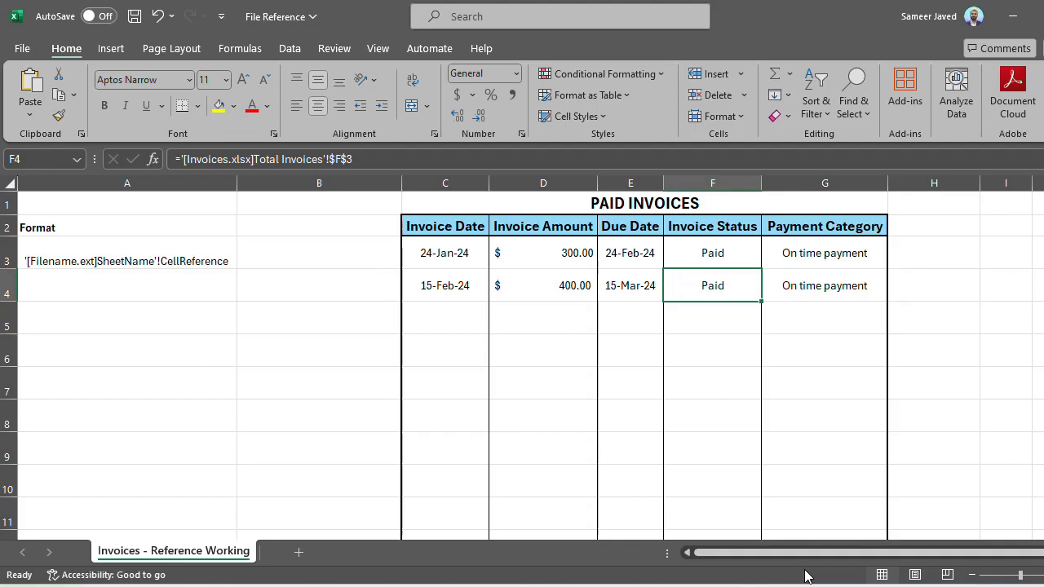